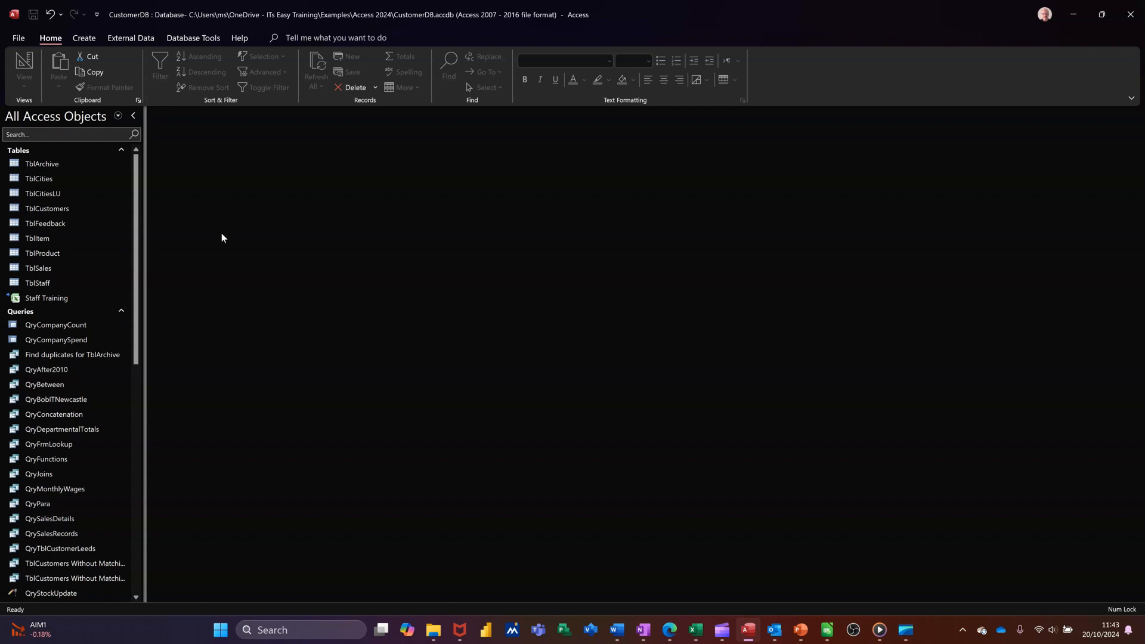
Step: Create a new macro and add a Group block named Open Forms
left_click(82, 38)
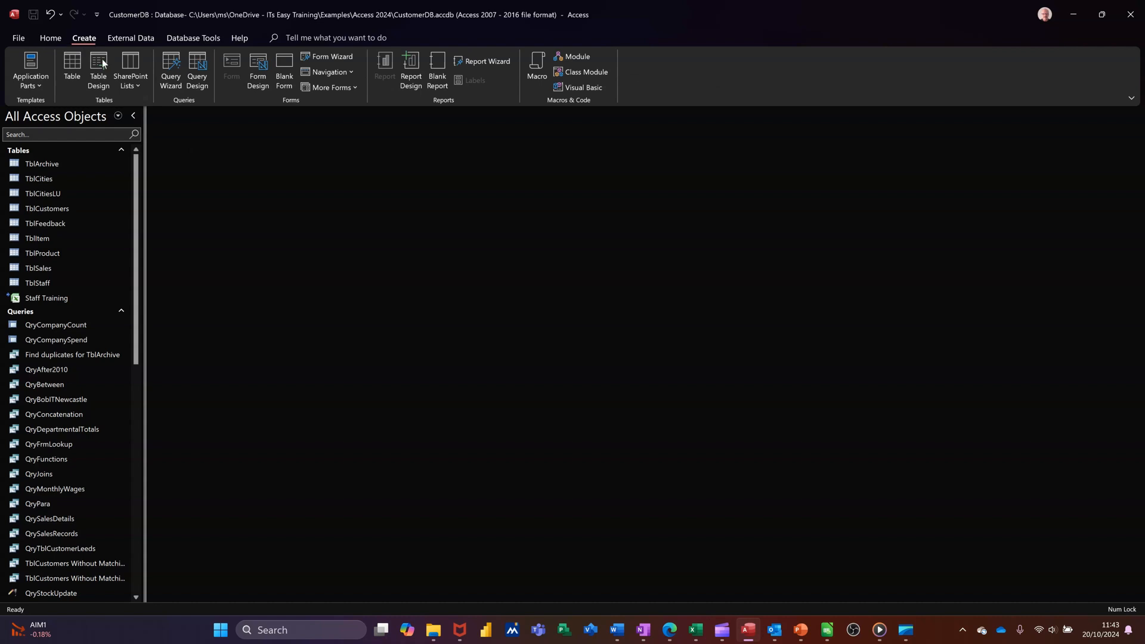
left_click(535, 67)
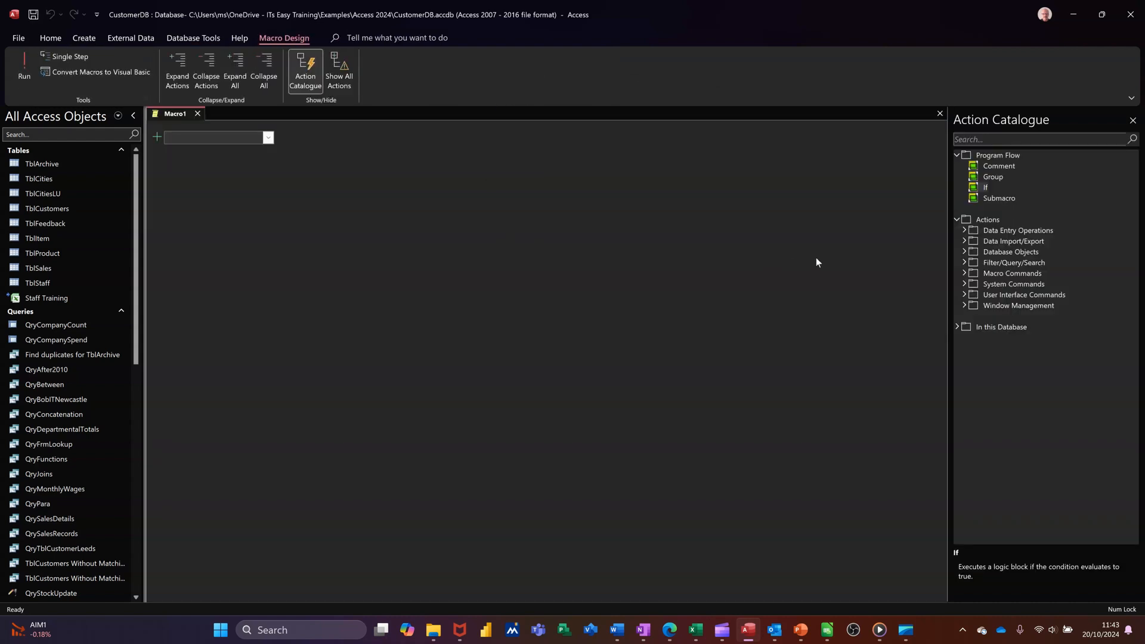
double_click(990, 176)
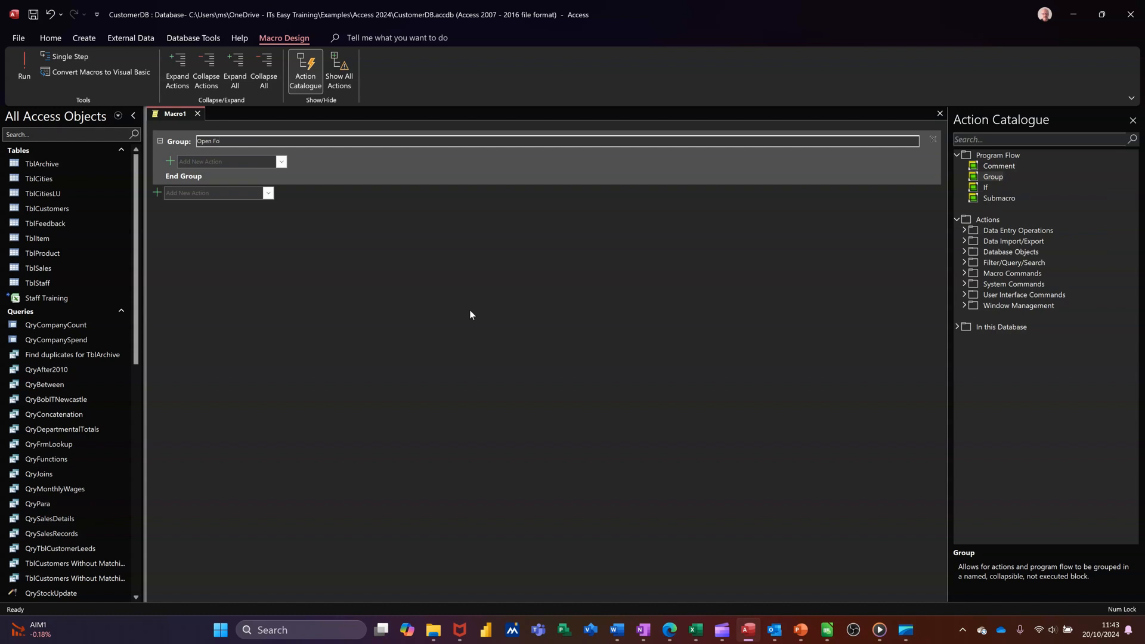
type("Open Forms")
Step: Add an OpenForm action inside the Open Forms group with FrmCustomerDetails as its form name
left_click(257, 162)
type("Op")
key("Return")
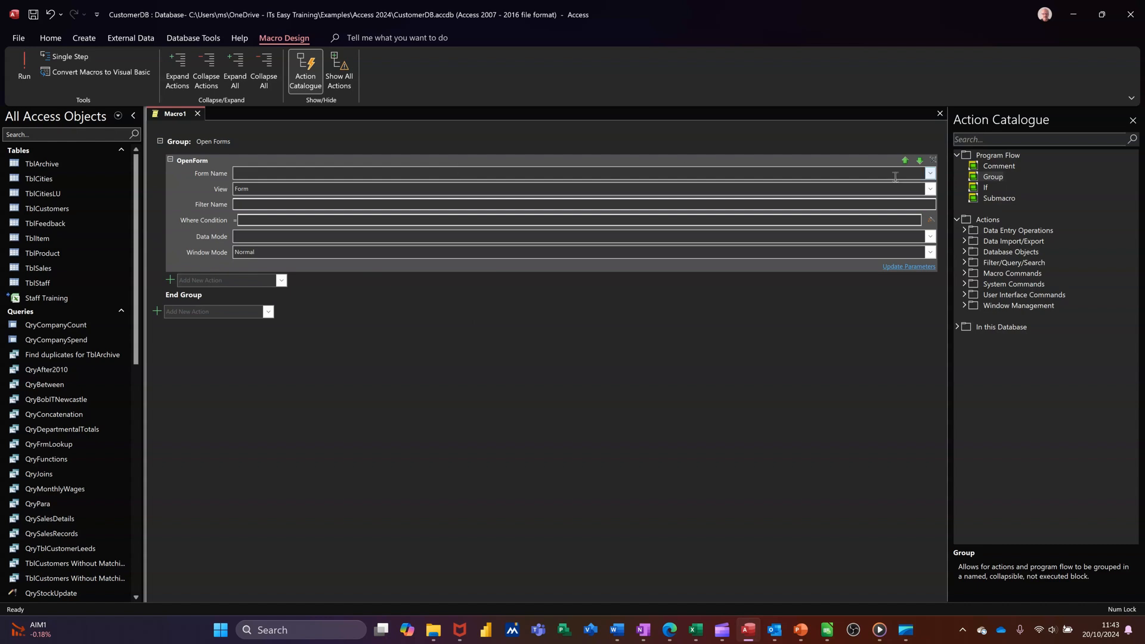
left_click(930, 173)
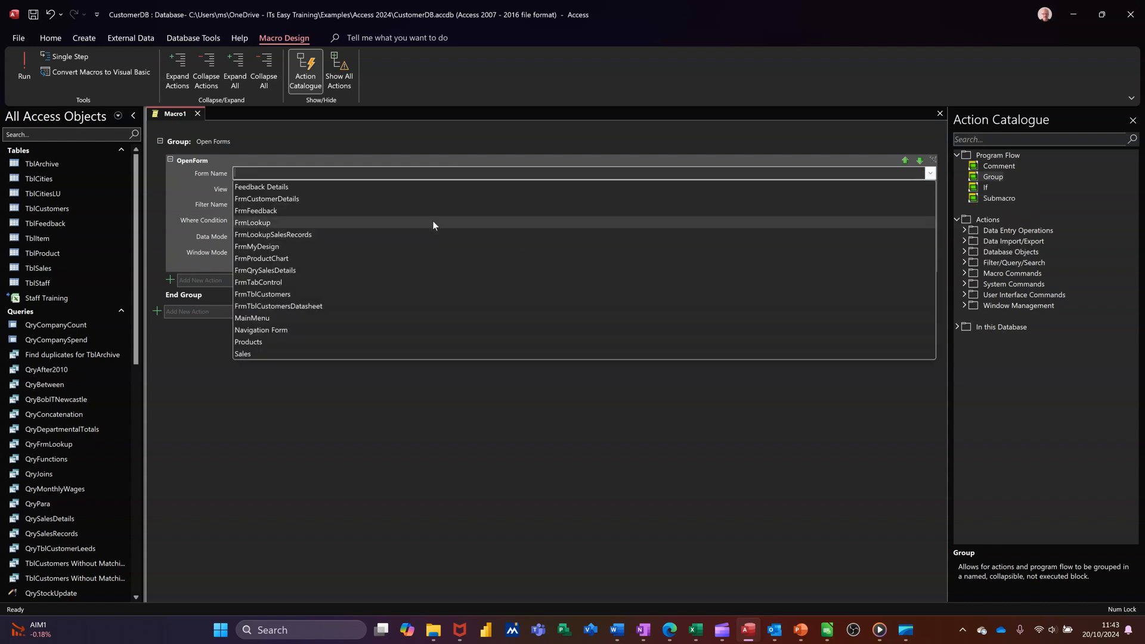
left_click(360, 200)
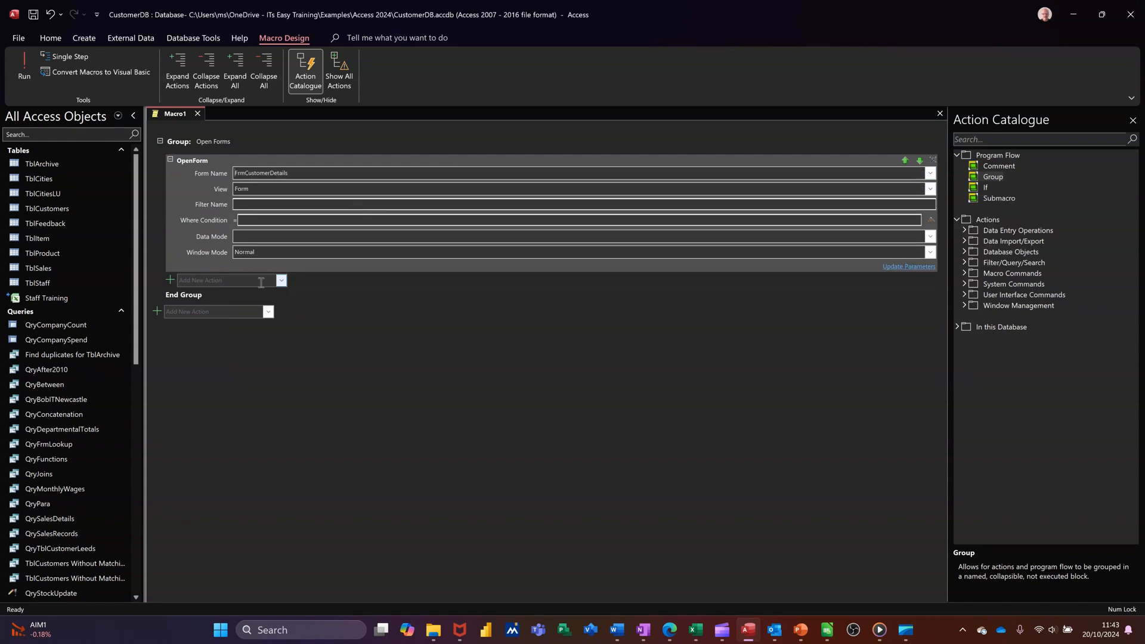
Step: Add a second OpenForm action to the group with FrmFeedback as its form name
left_click(260, 281)
type("OpenForm")
key("Return")
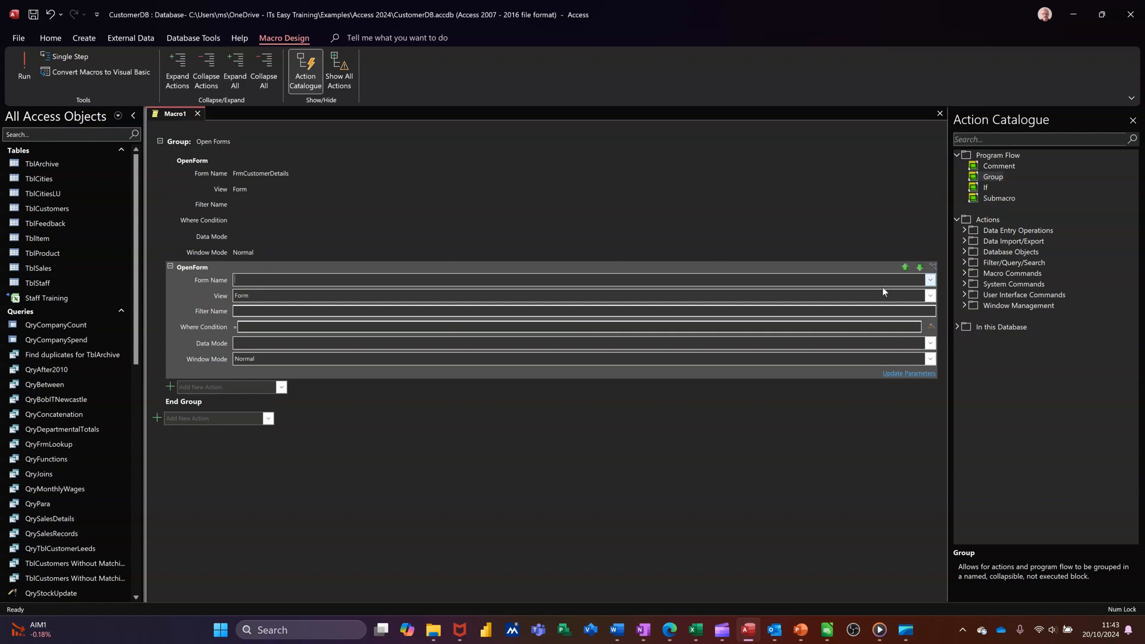
left_click(930, 280)
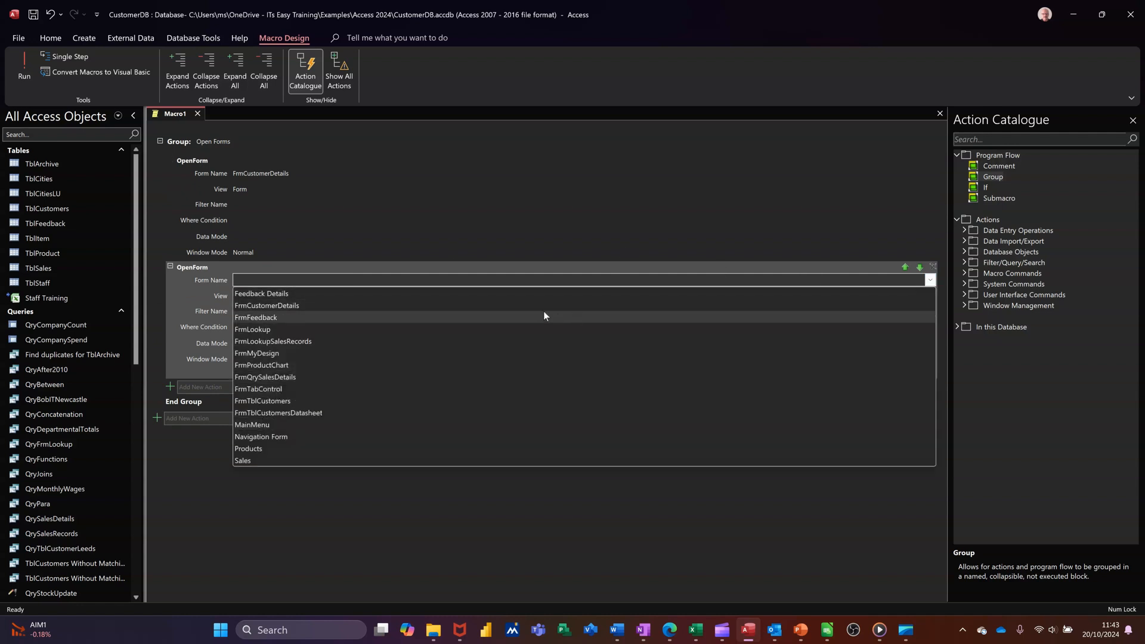
left_click(497, 319)
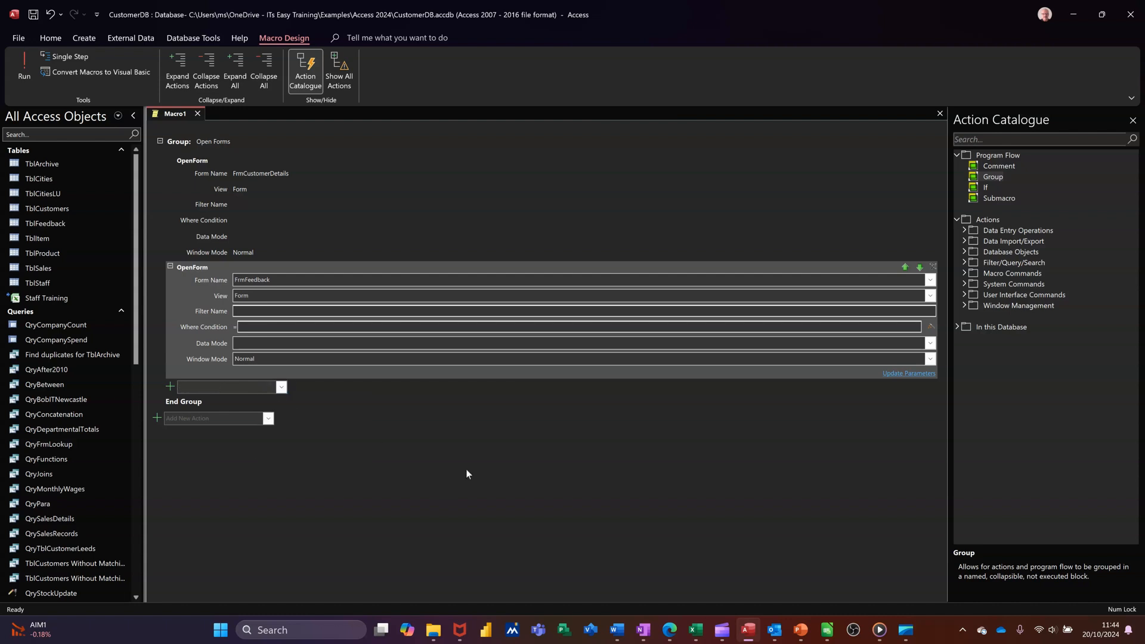
Step: Add a third OpenForm action to the group with FrmQrySalesDetails as its form name
type("OpenForm")
key("Return")
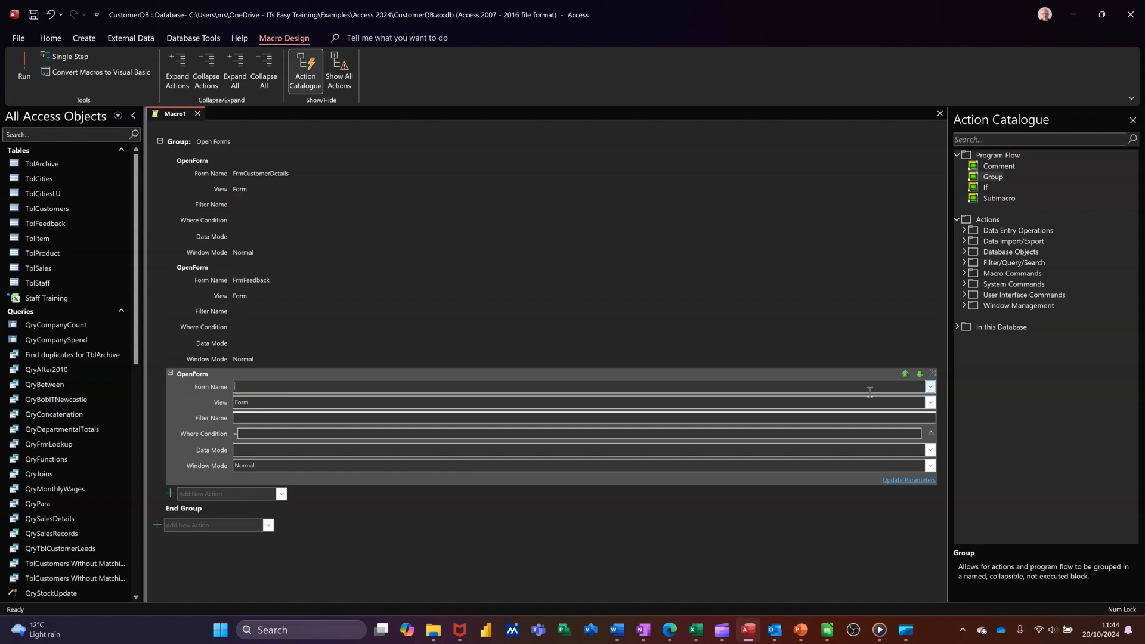
left_click(929, 387)
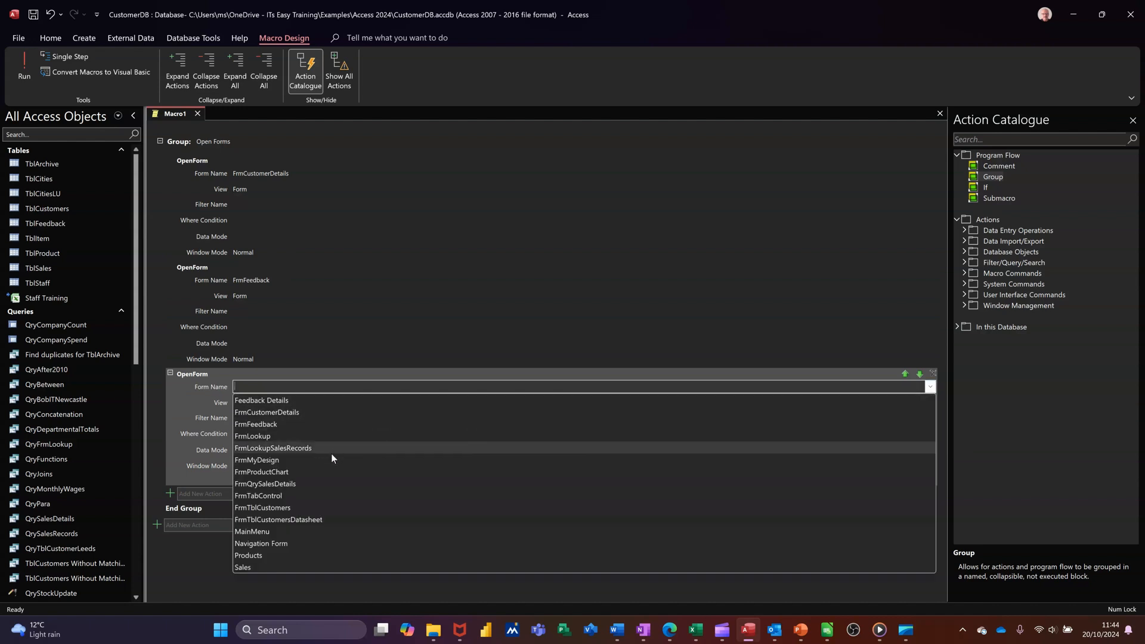
left_click(299, 484)
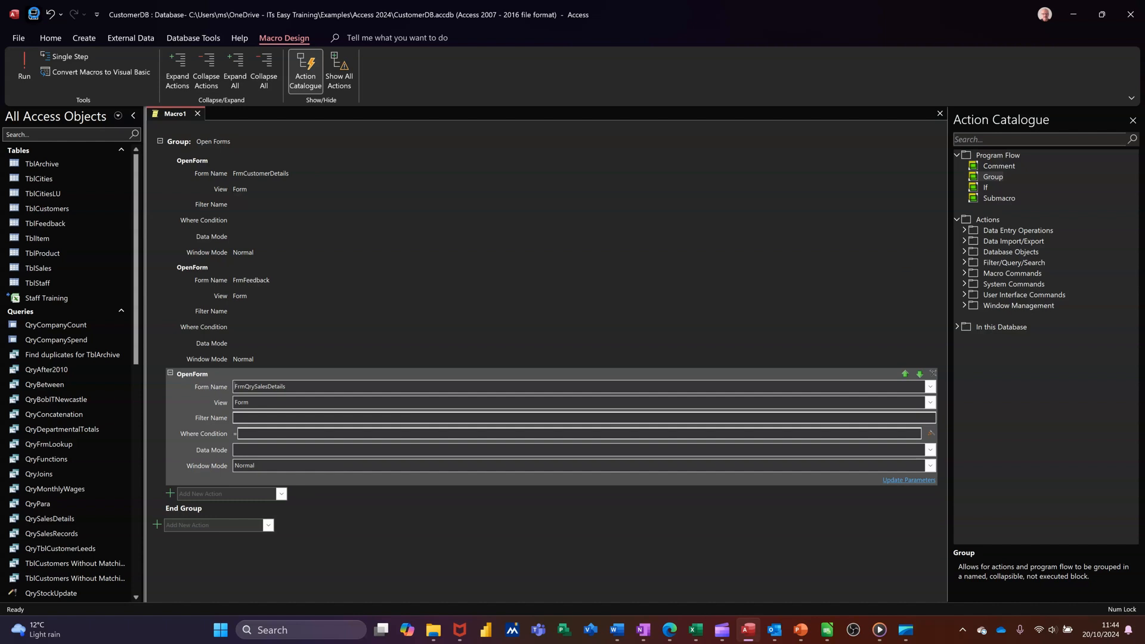
Step: Save the macro as McrGroup and close it
left_click(33, 14)
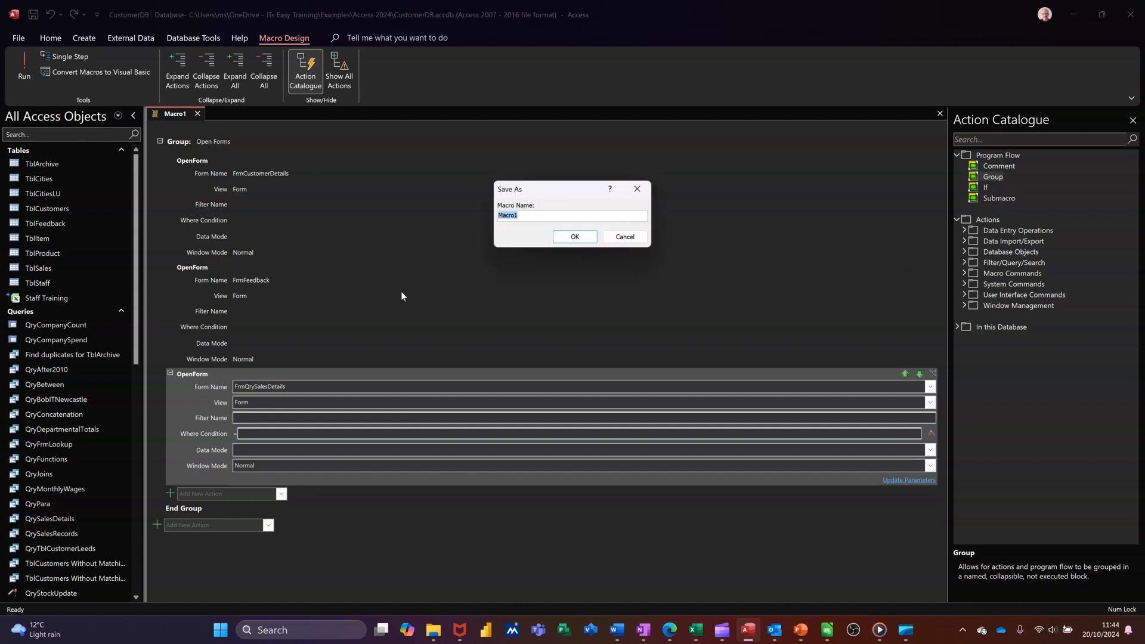
type("McrGroup")
key("Return")
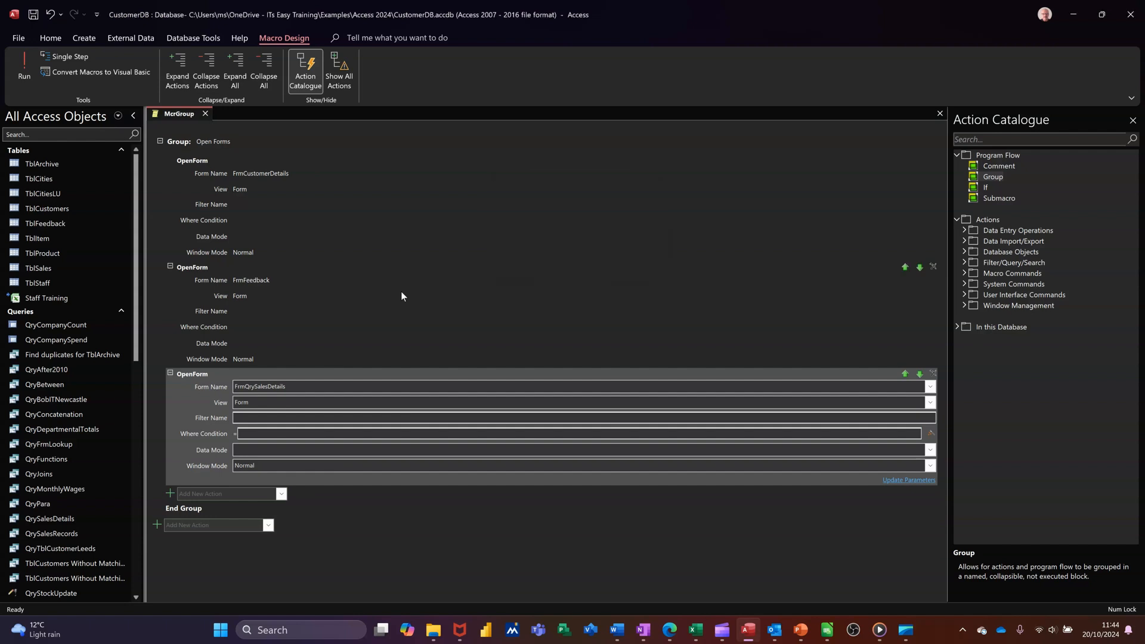
left_click(205, 114)
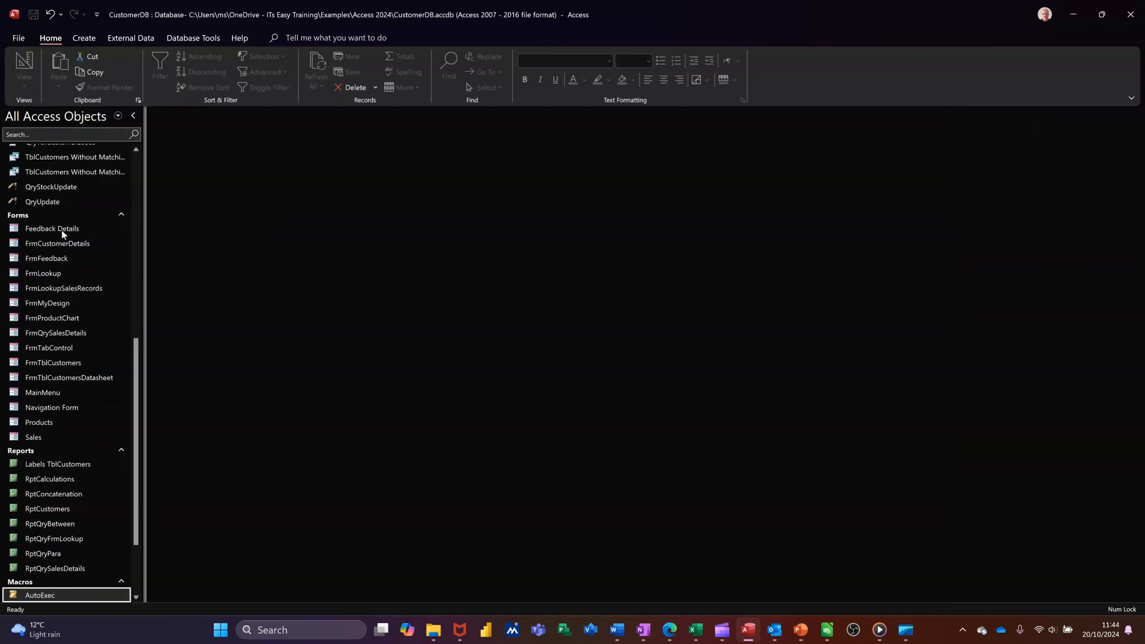
Step: Open the MainMenu form in Design View
right_click(62, 395)
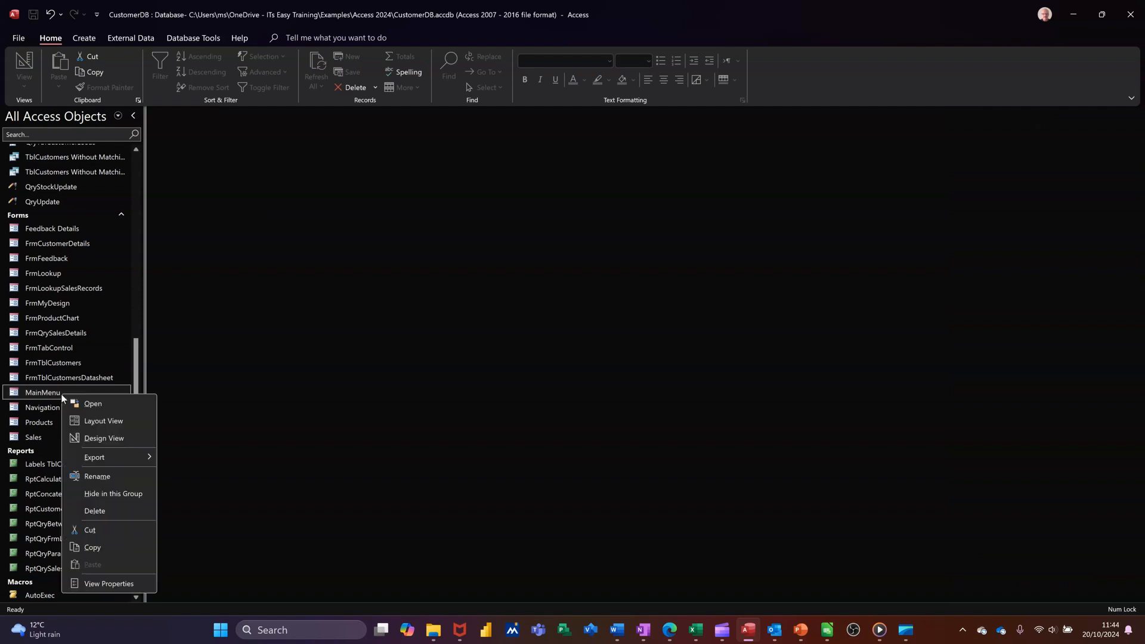
left_click(76, 419)
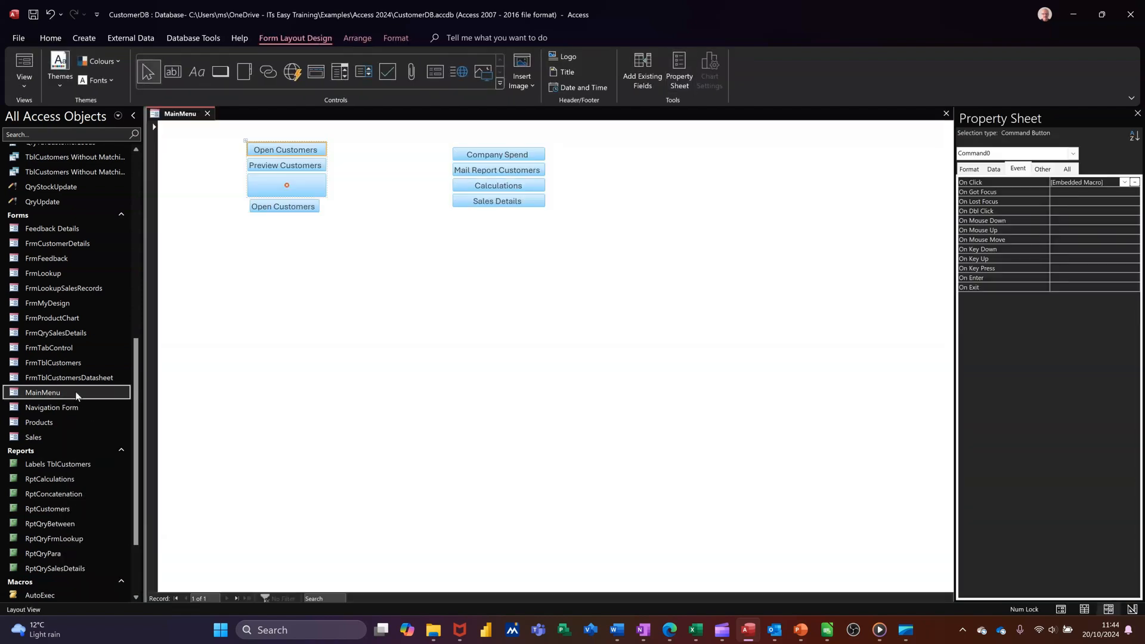
right_click(75, 392)
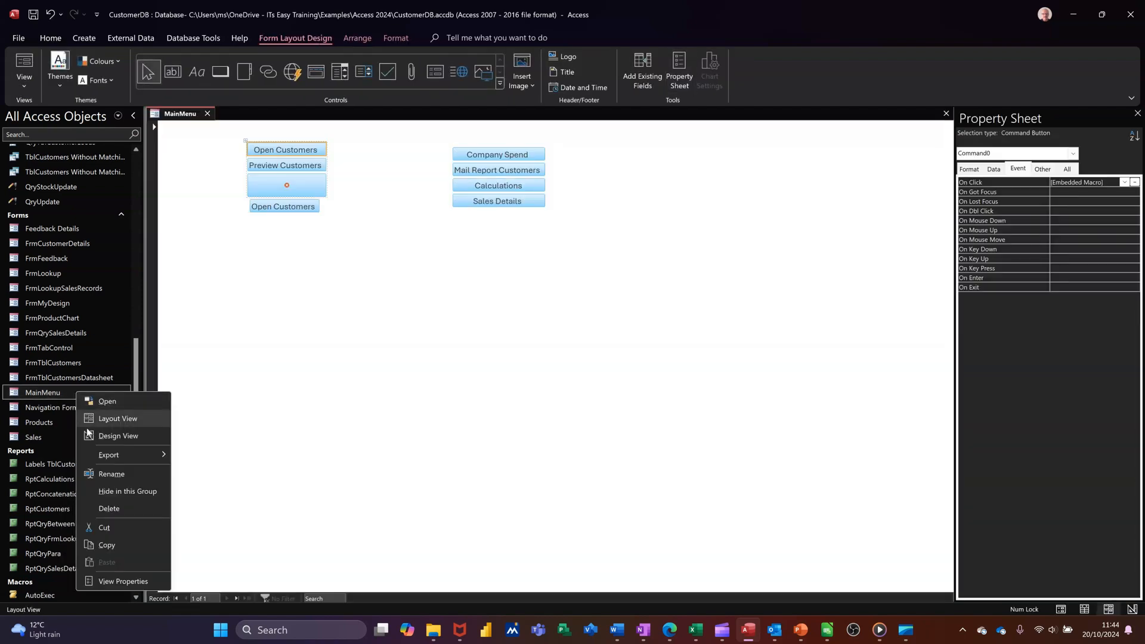
left_click(89, 434)
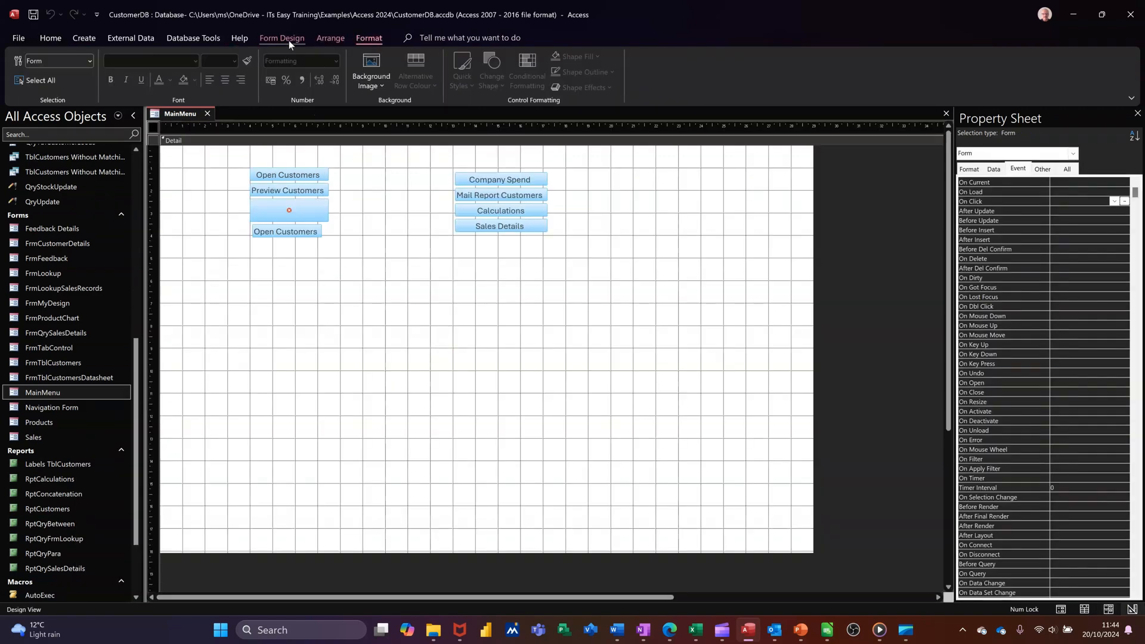
Step: Draw a command button in the empty area below the existing buttons and assign it the Run Macro action with McrGroup
left_click(280, 37)
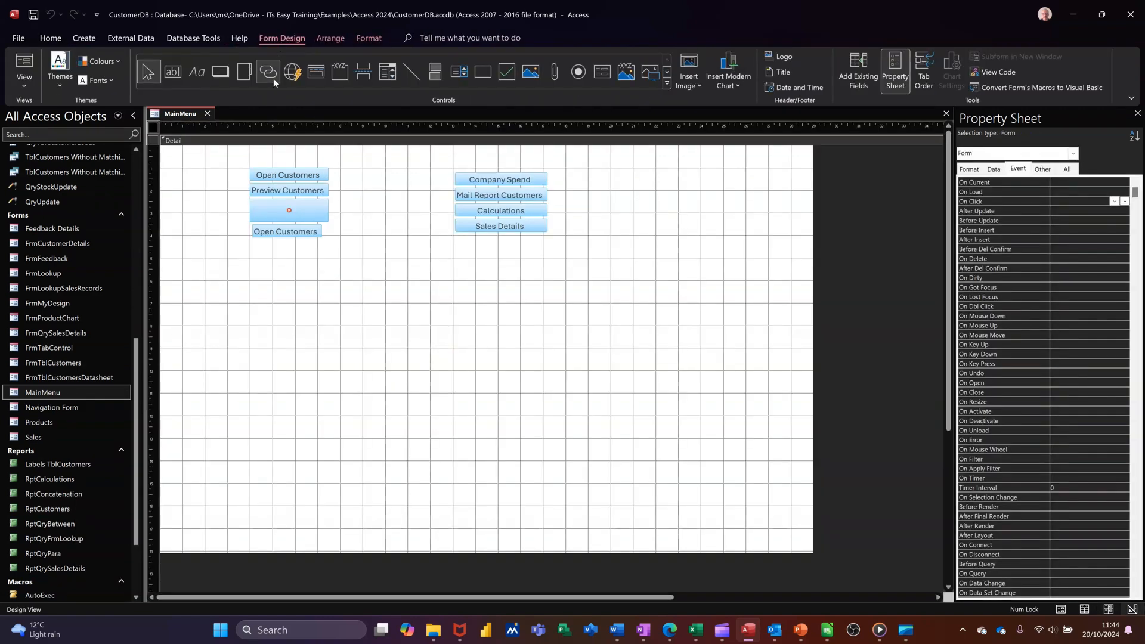
left_click(220, 71)
left_click_drag(329, 271, 439, 323)
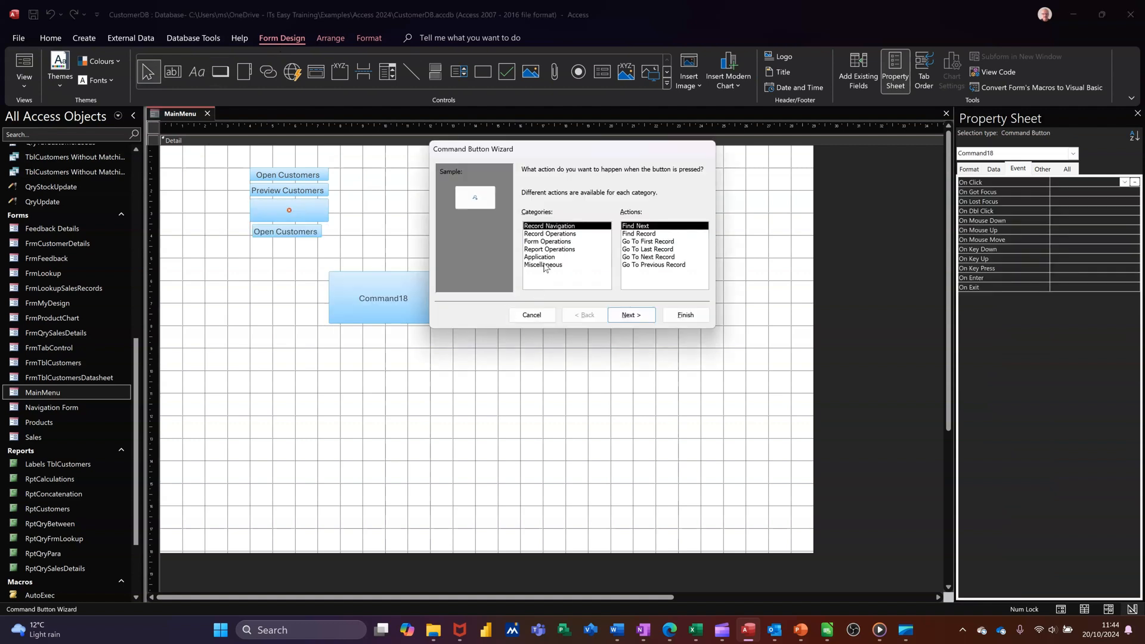
left_click(544, 265)
left_click(634, 241)
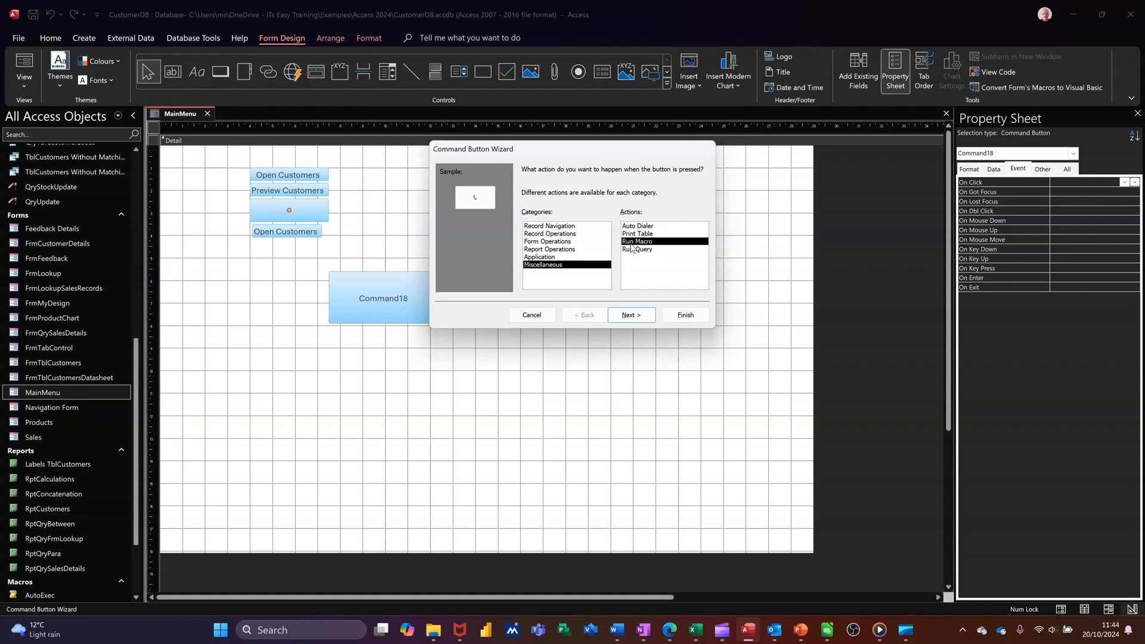
left_click(630, 315)
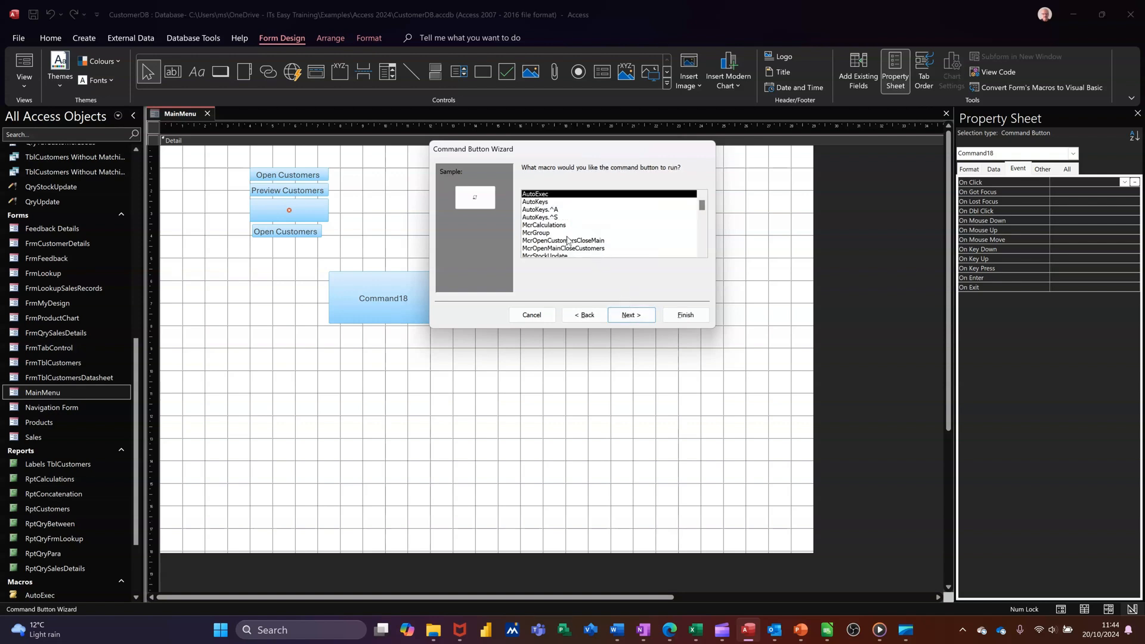
left_click(537, 233)
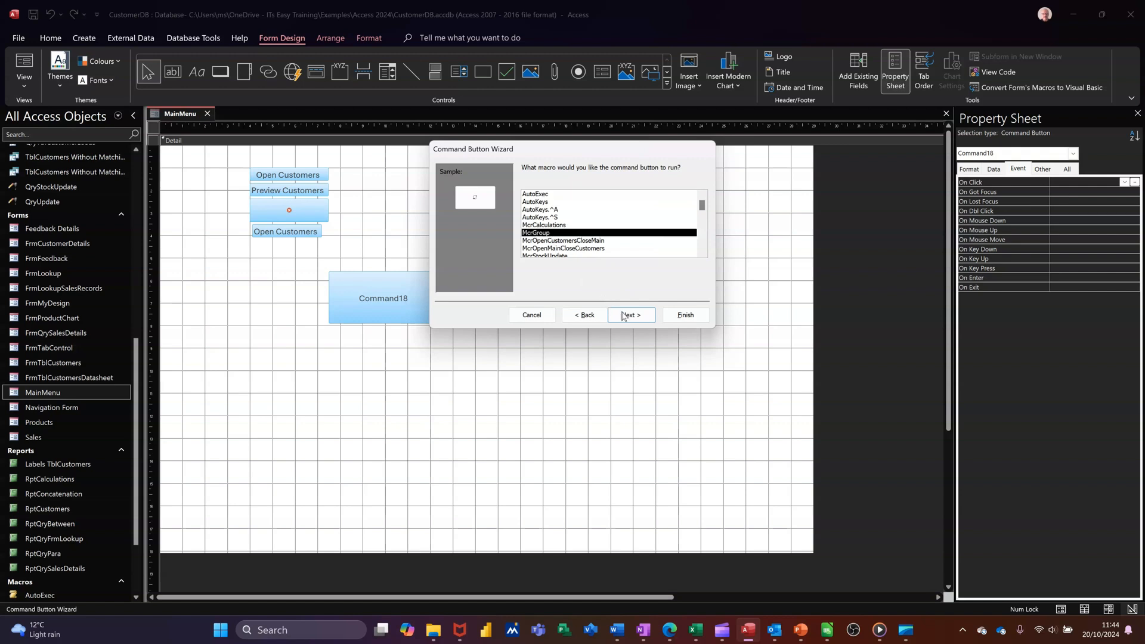
left_click(629, 314)
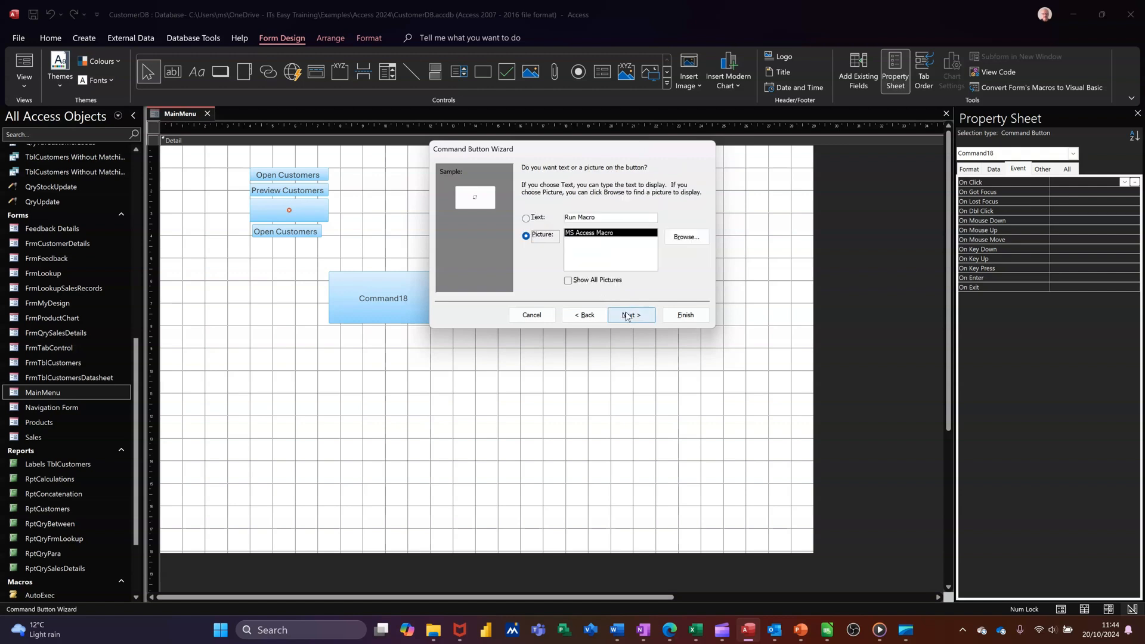
Step: Give the new command button the text Open Forms instead of a picture and finish the wizard
double_click(586, 217)
left_click_drag(561, 212, 560, 212)
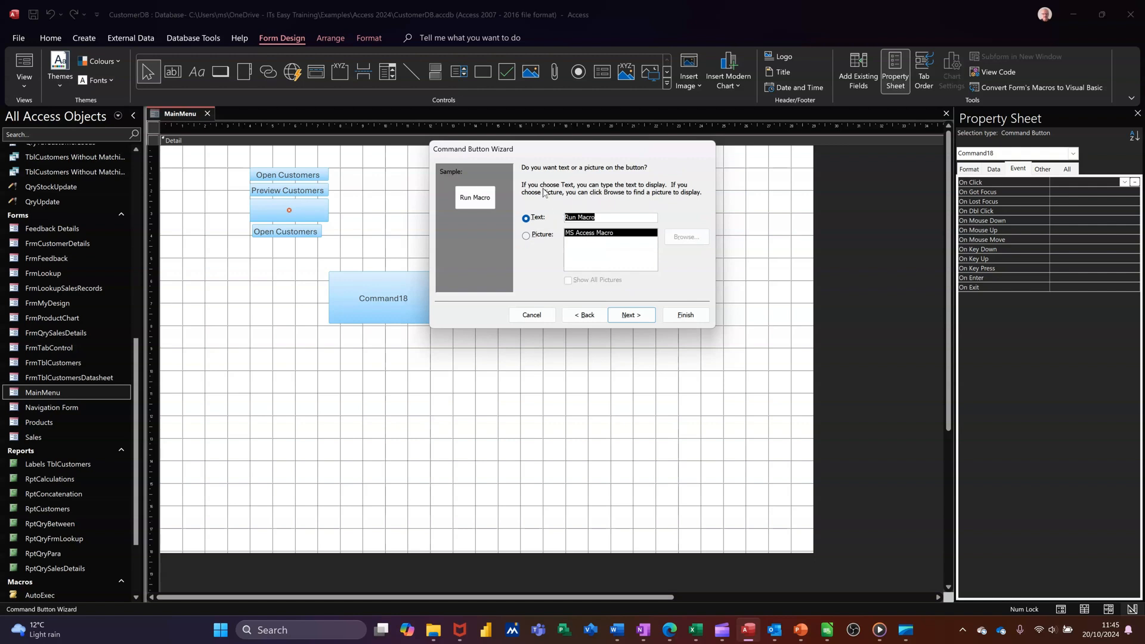
type("Open Forms")
left_click(686, 315)
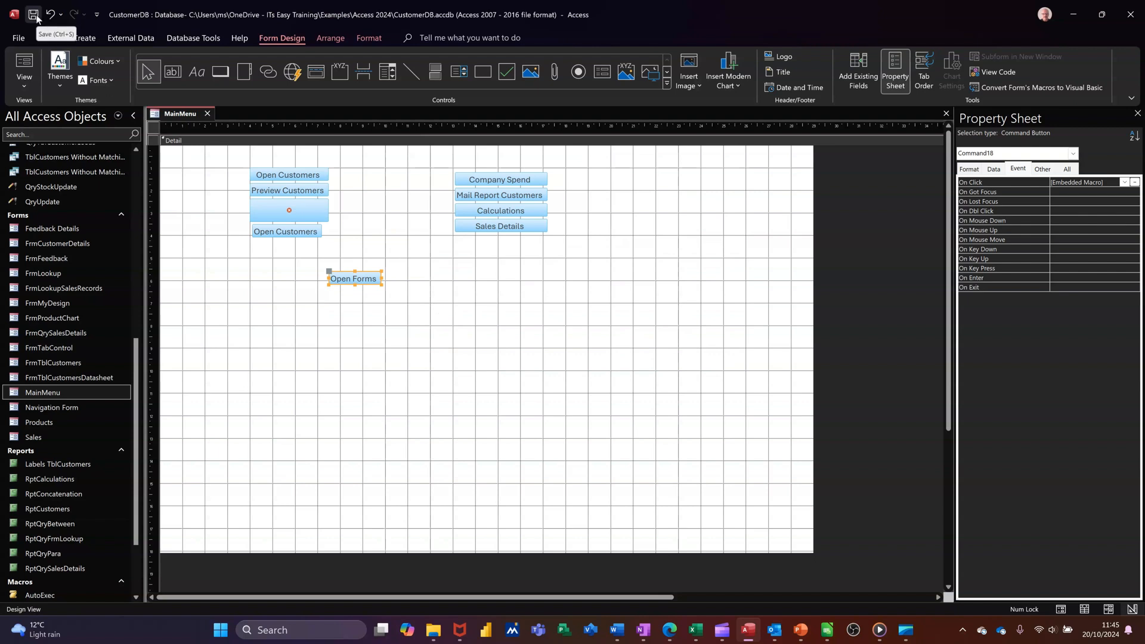
Step: Test the Open Forms button in Form View and look through the customer details, feedback and sales details forms it opens
left_click(32, 65)
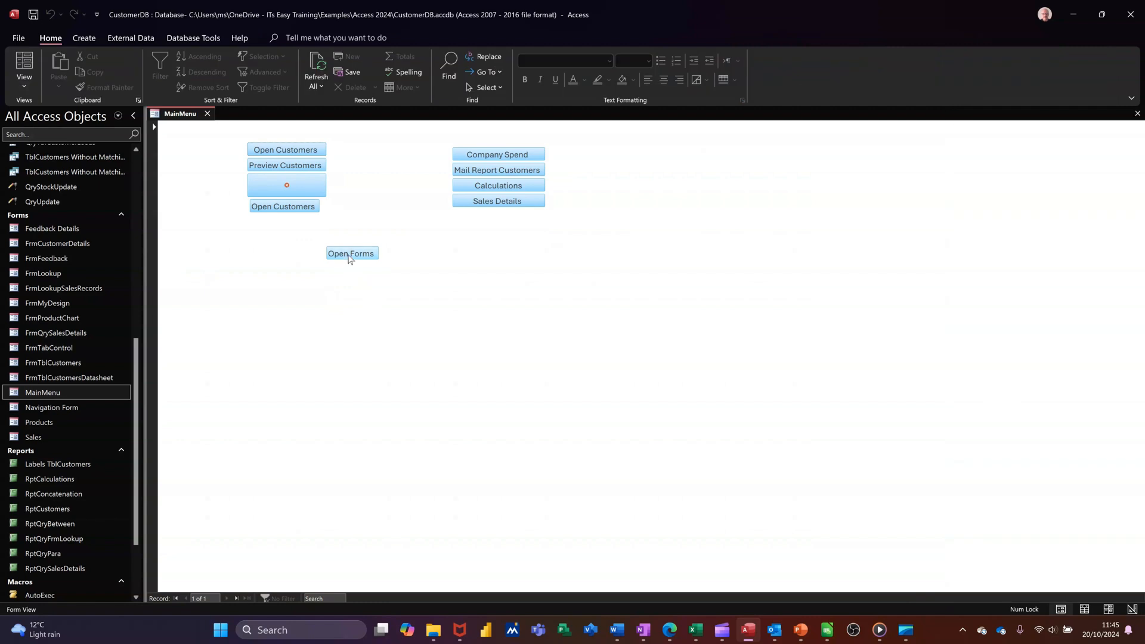
left_click(348, 253)
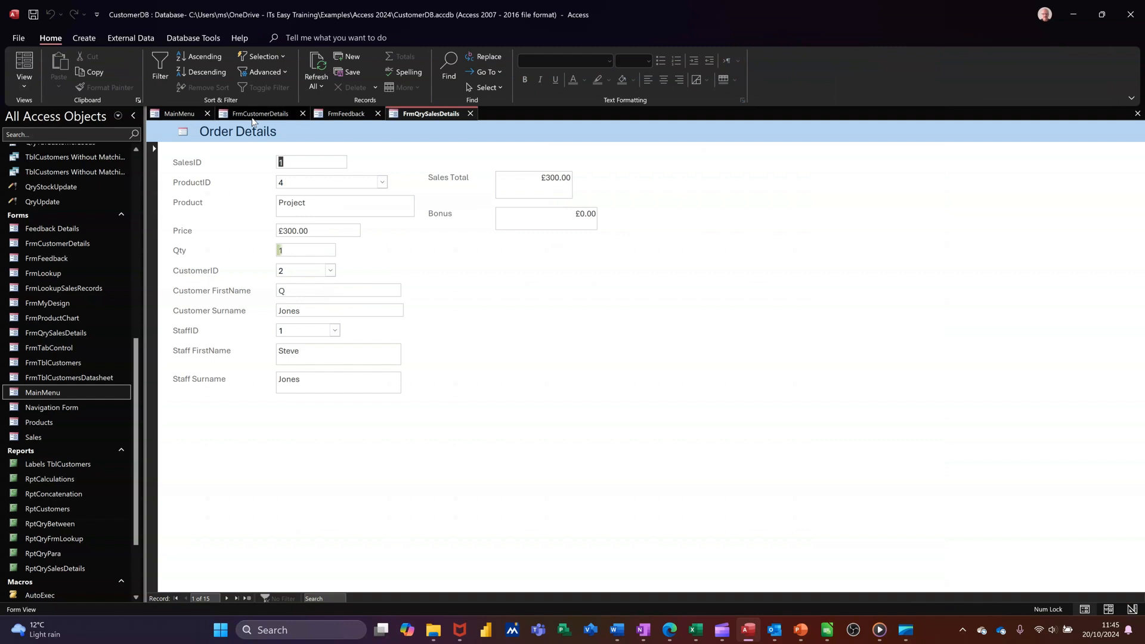
left_click(260, 114)
left_click(346, 114)
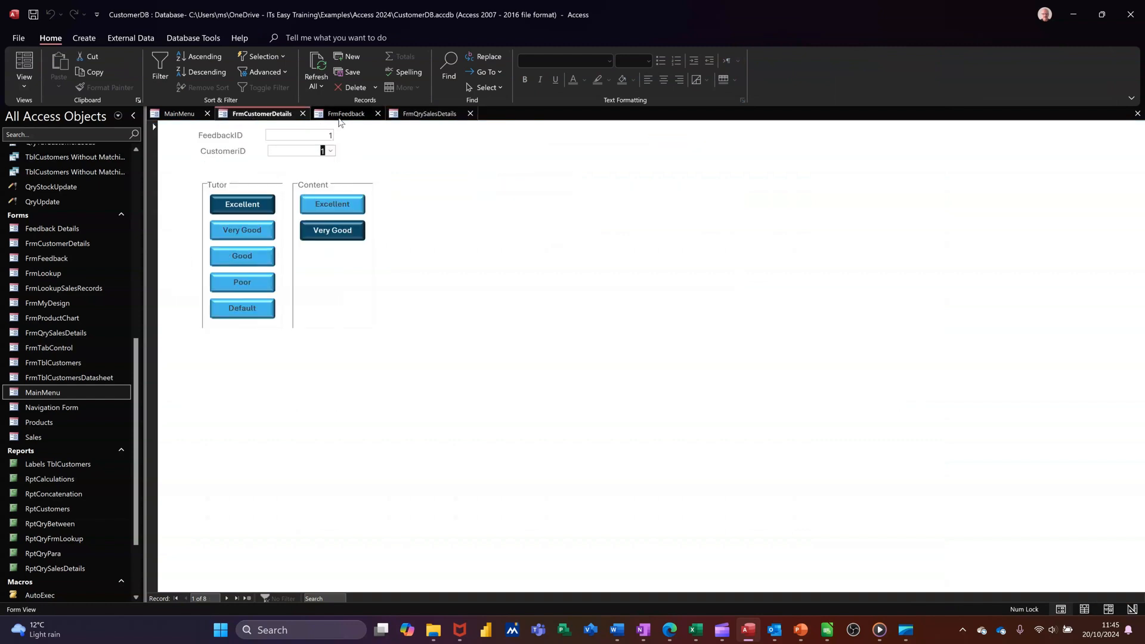
left_click(420, 115)
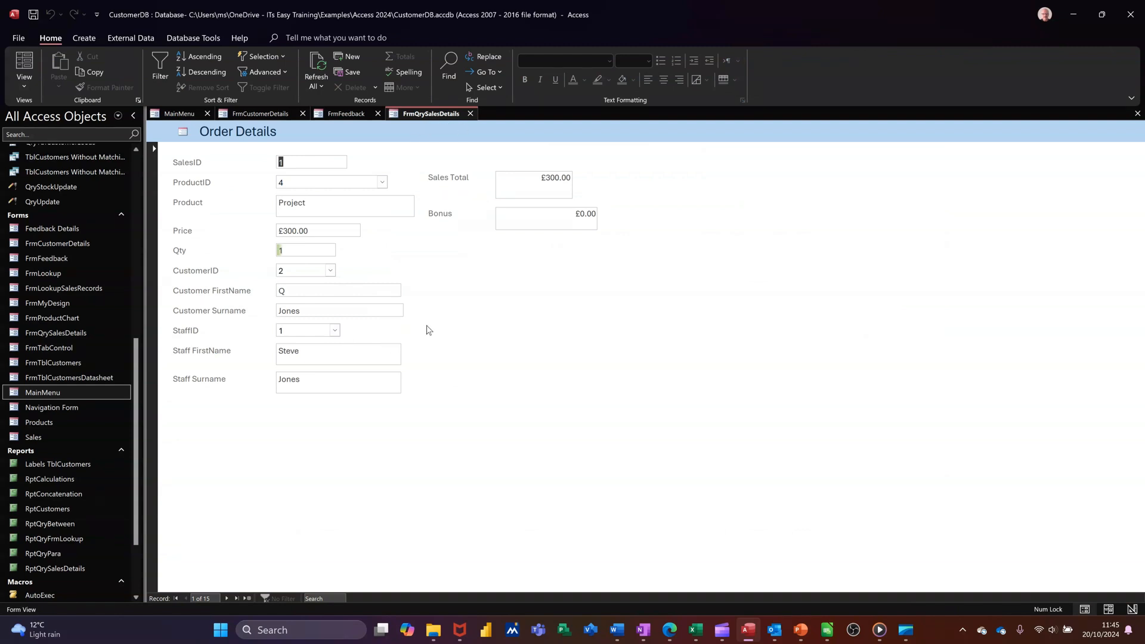
Step: Close the FrmQrySalesDetails, FrmFeedback and FrmCustomerDetails forms
left_click(470, 114)
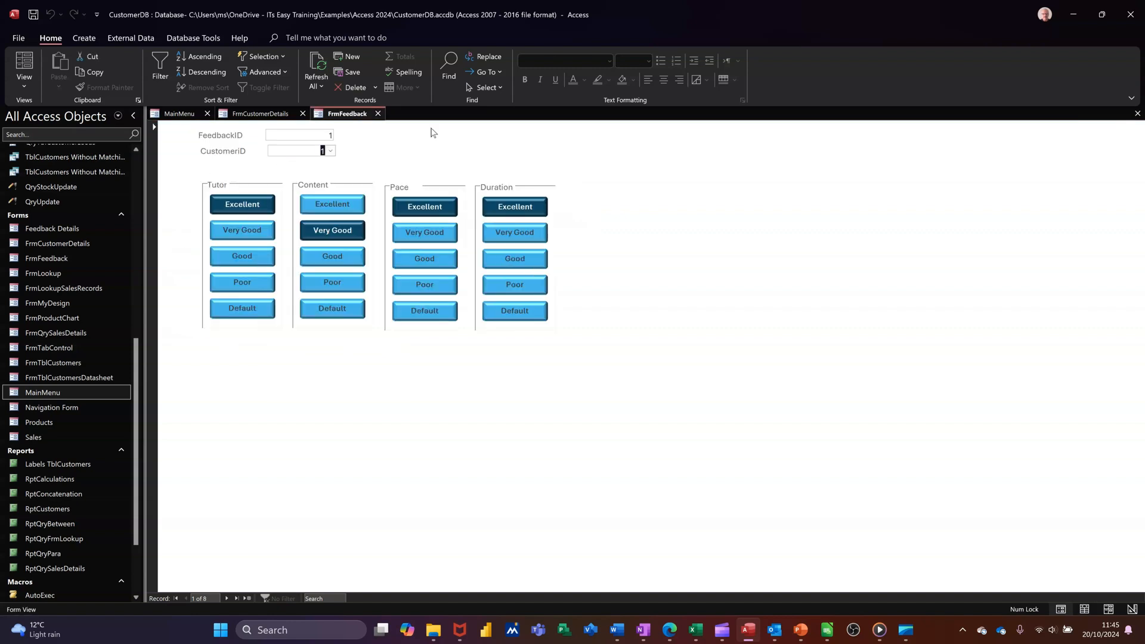
left_click(378, 114)
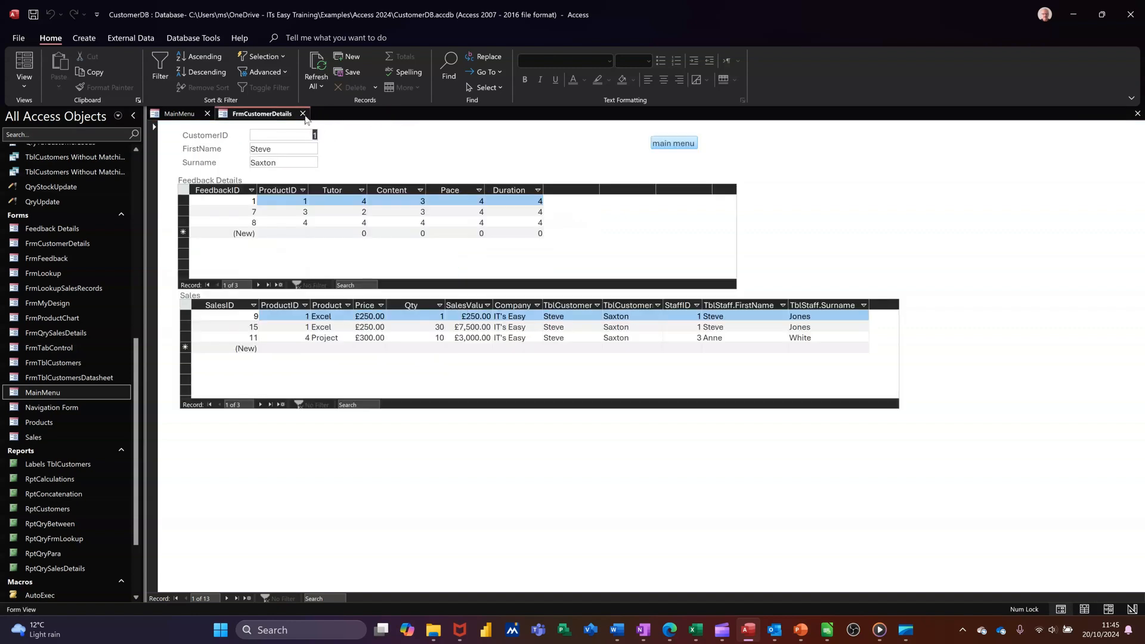
left_click(302, 114)
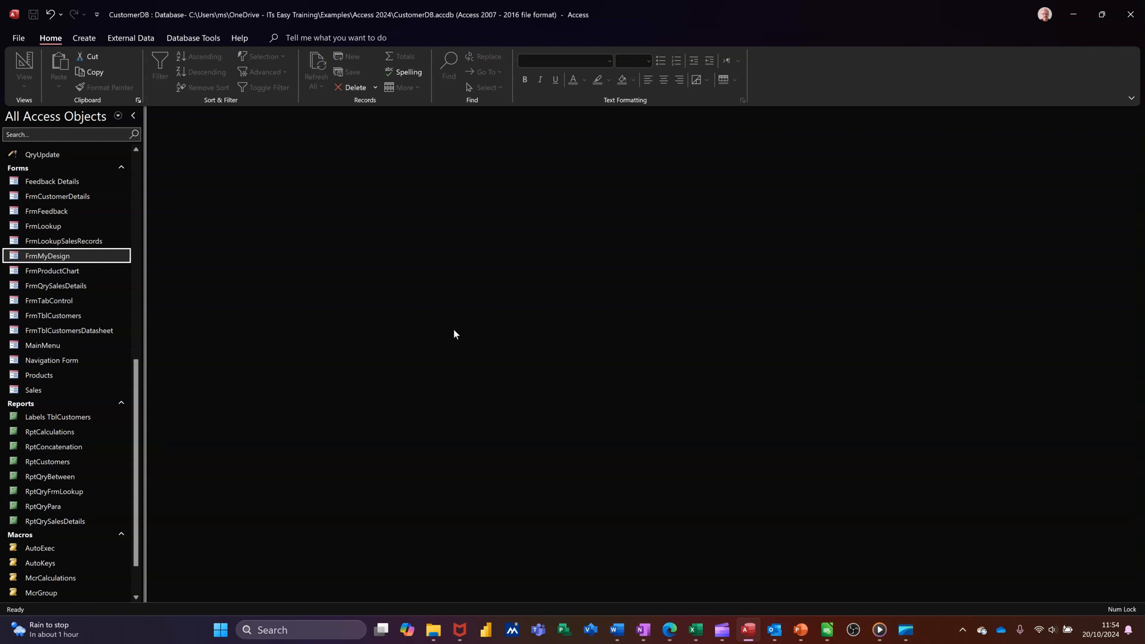
Step: Open the FrmMyDesign form in Form View
double_click(57, 260)
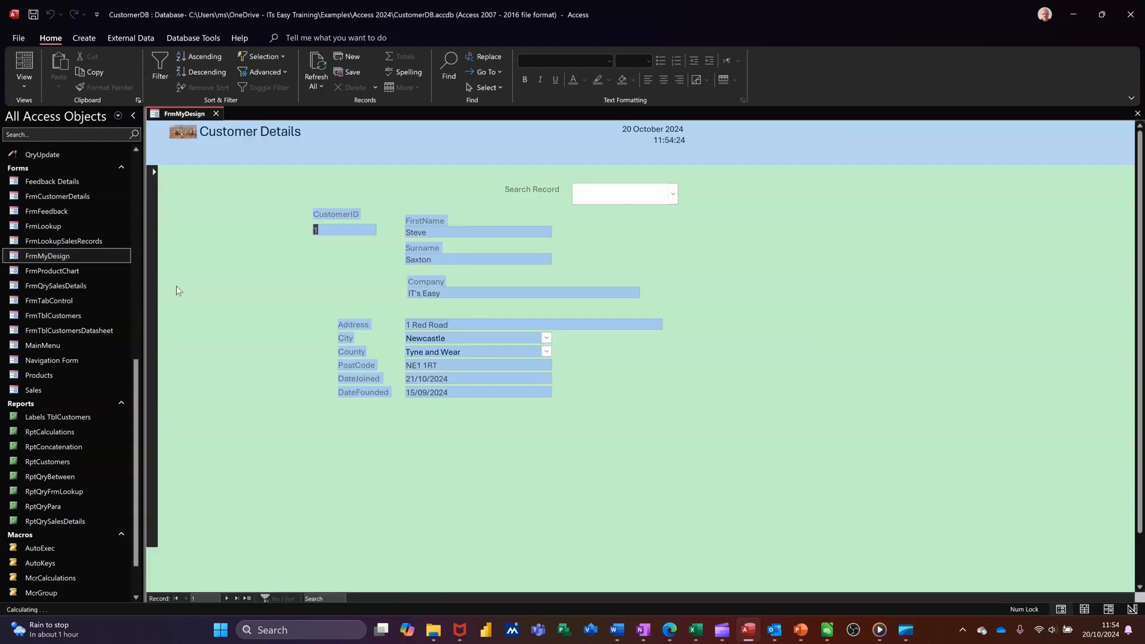
Step: Create a new macro and add an If block to it
left_click(480, 379)
left_click(89, 40)
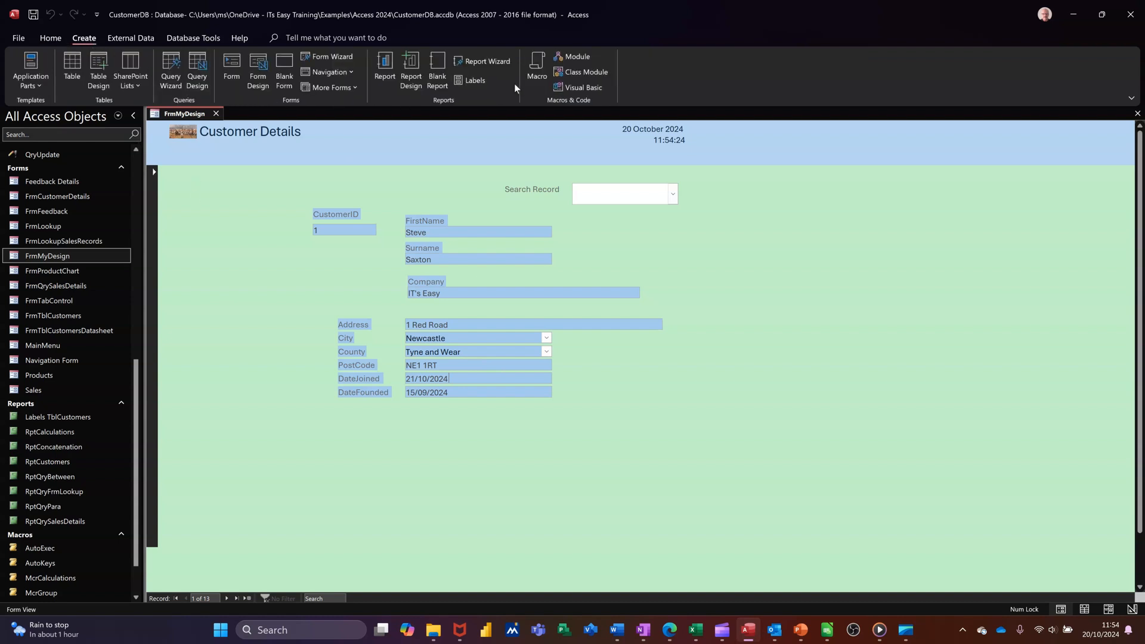
left_click(537, 67)
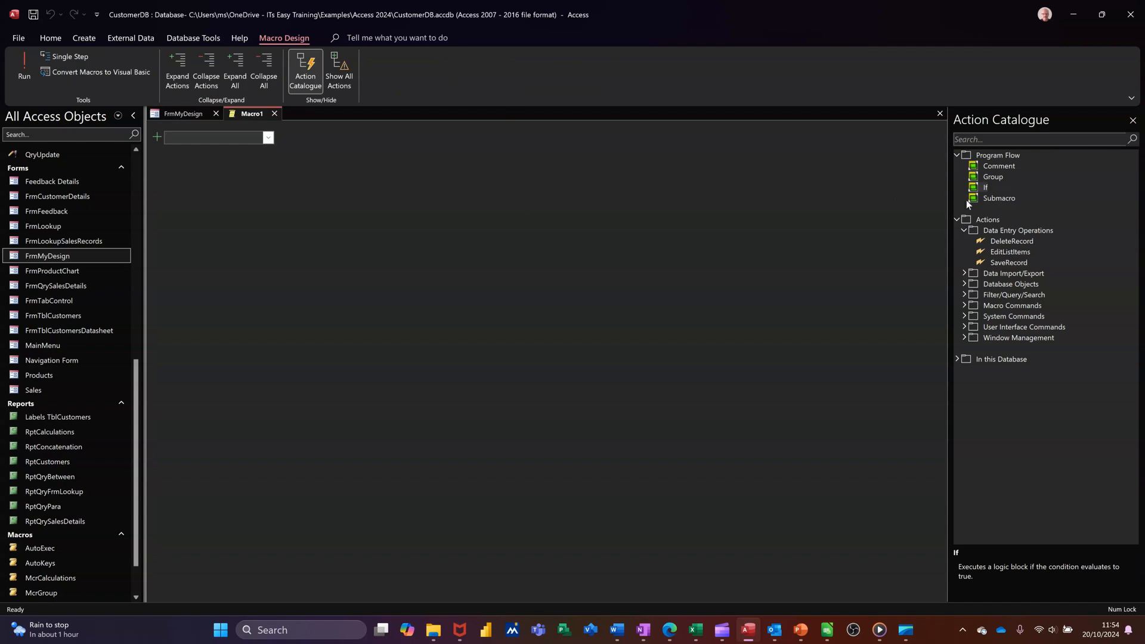
double_click(984, 187)
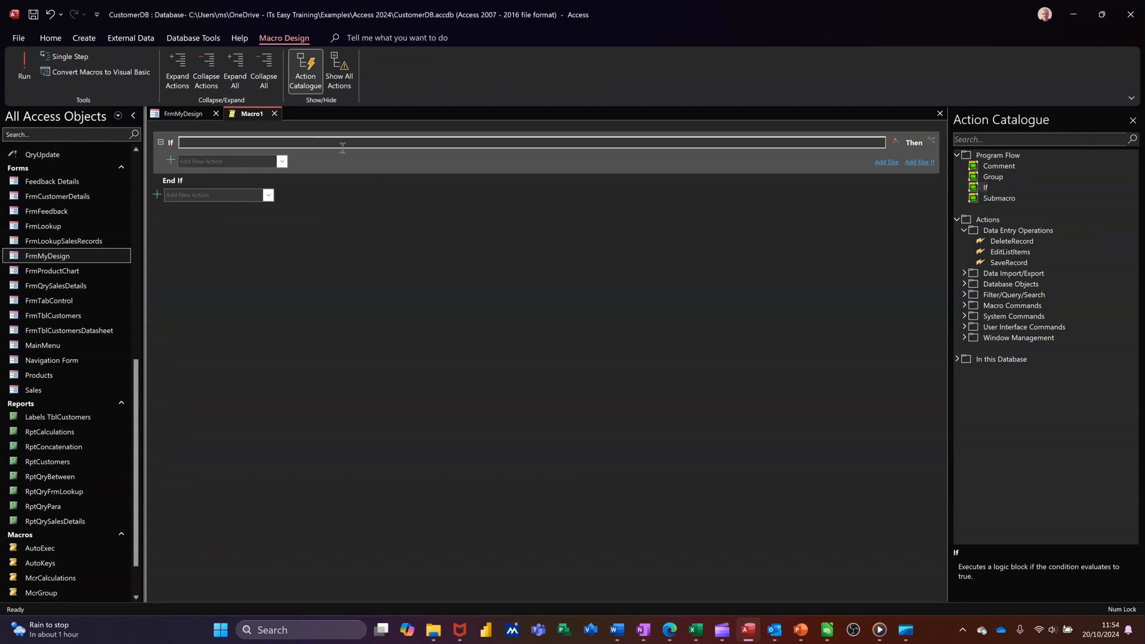
Step: Build the If condition Forms![FrmMyDesign]![DateJoined] >Now() with the Expression Builder
left_click(895, 142)
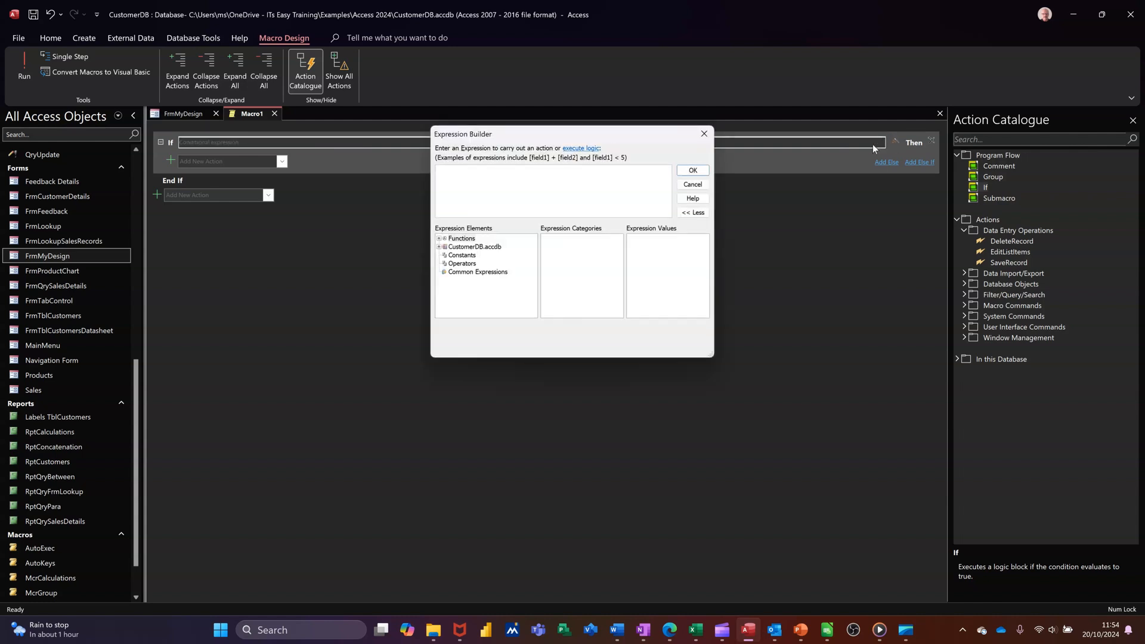
left_click(439, 247)
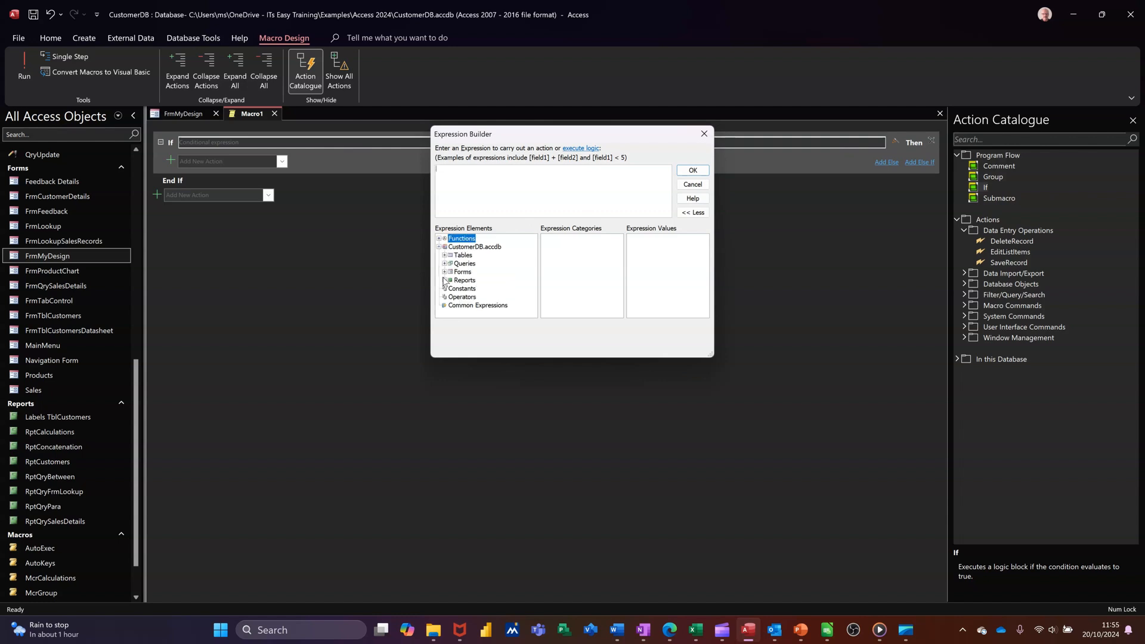
left_click(444, 272)
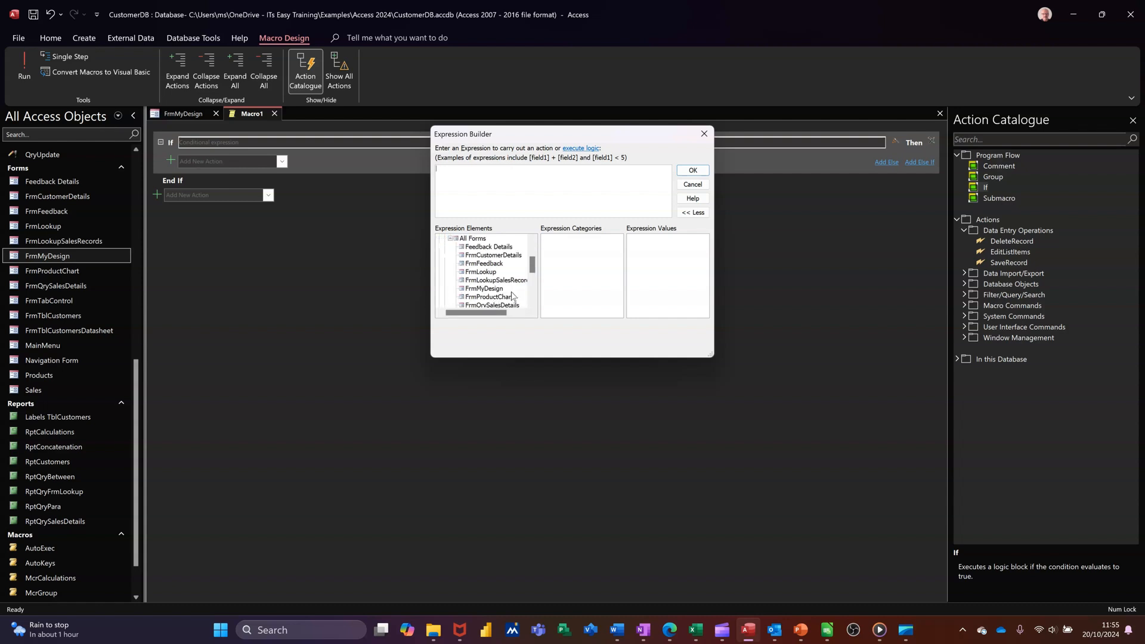
left_click(498, 289)
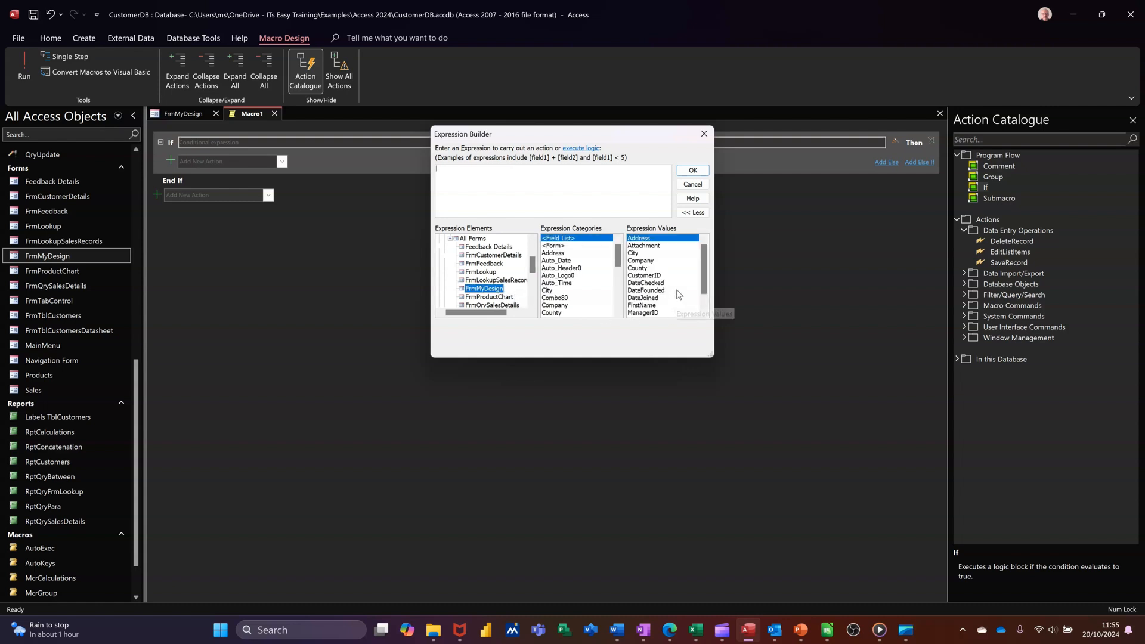
scroll(679, 293, "down", 1)
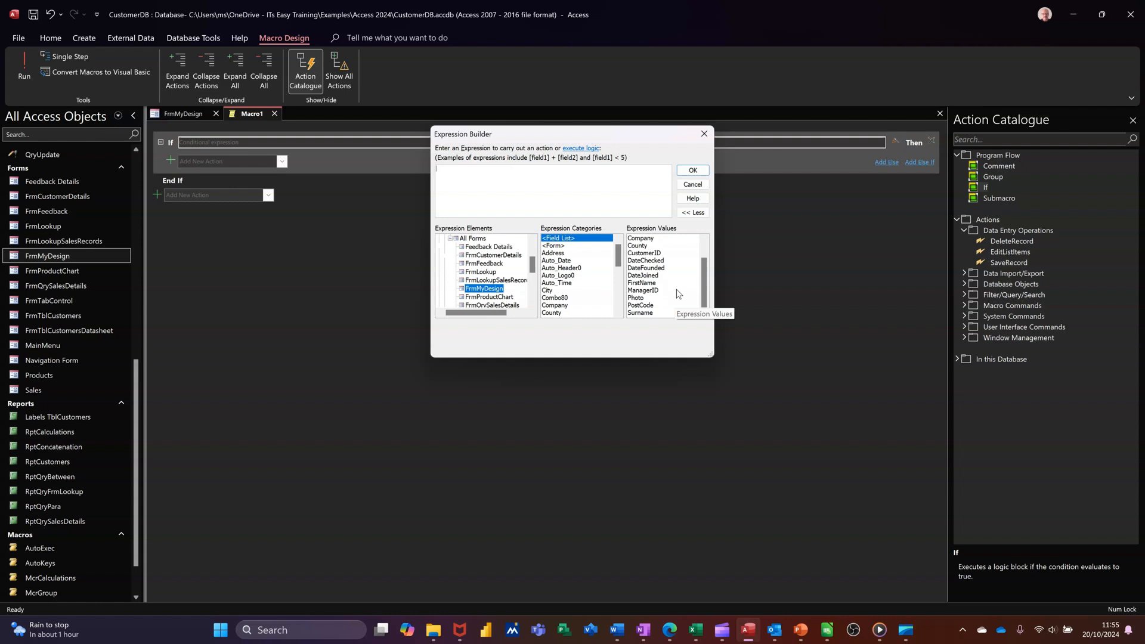
double_click(642, 276)
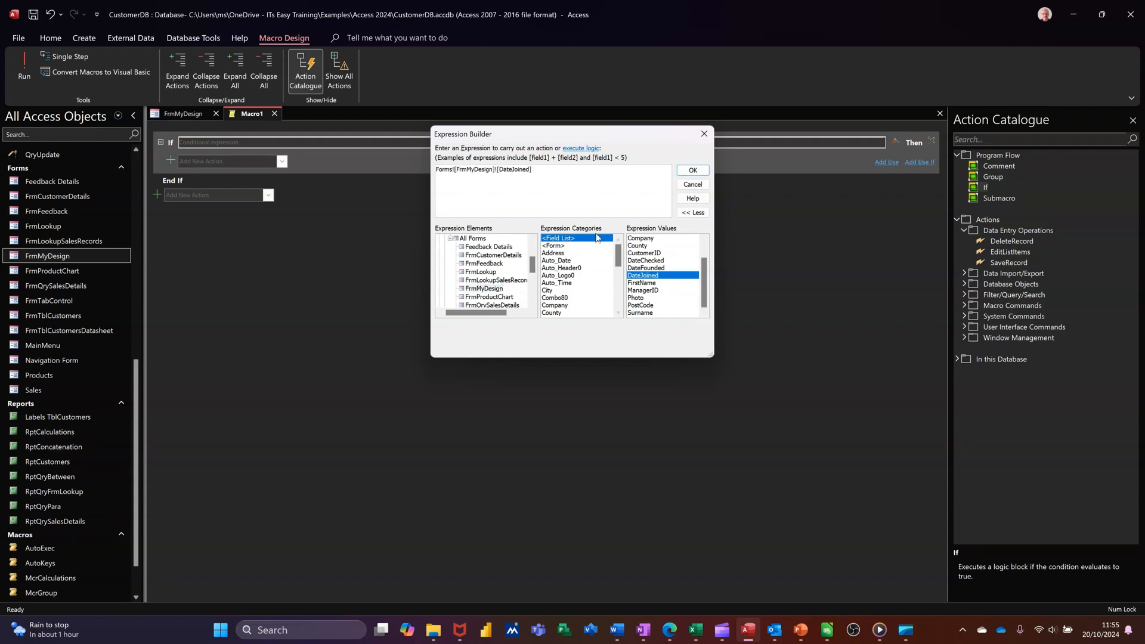
left_click(568, 186)
type(">Now")
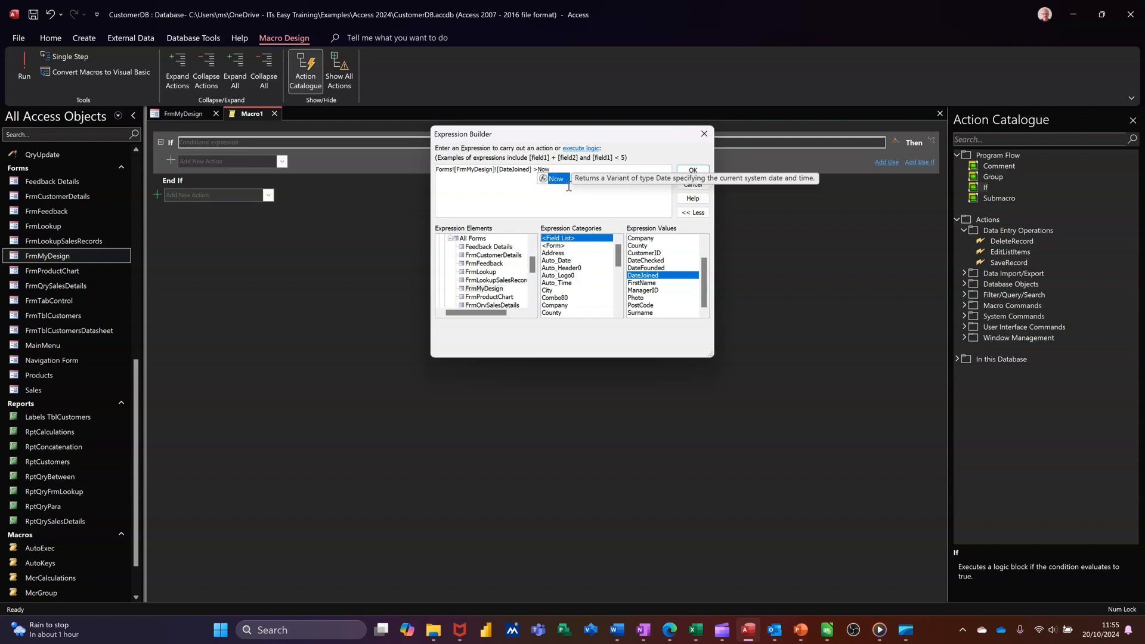
type("()")
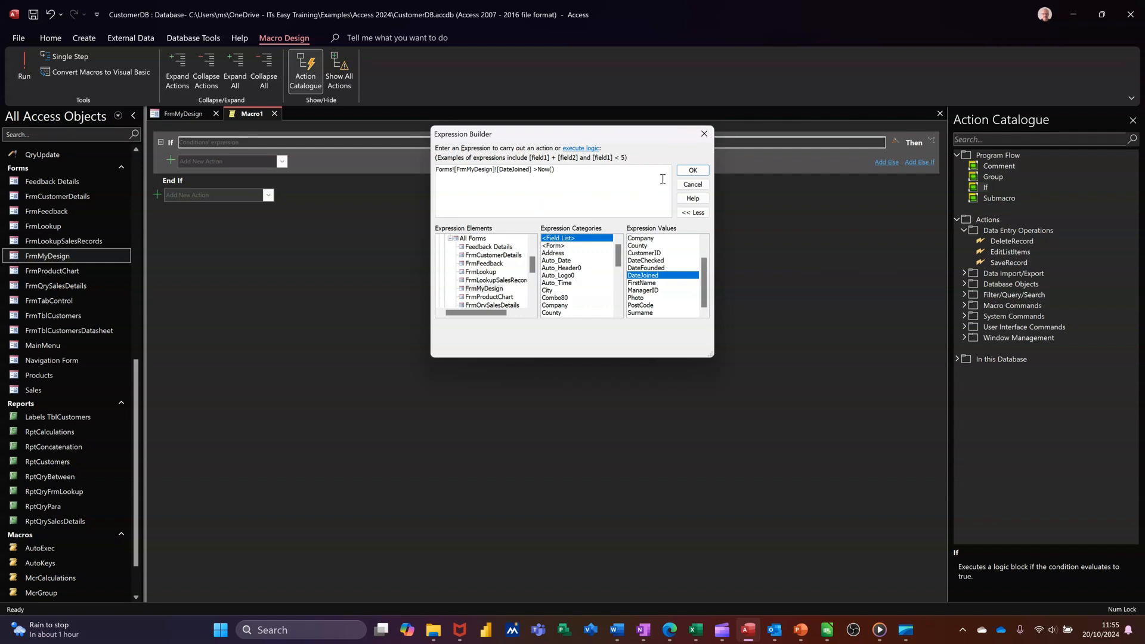
left_click(684, 174)
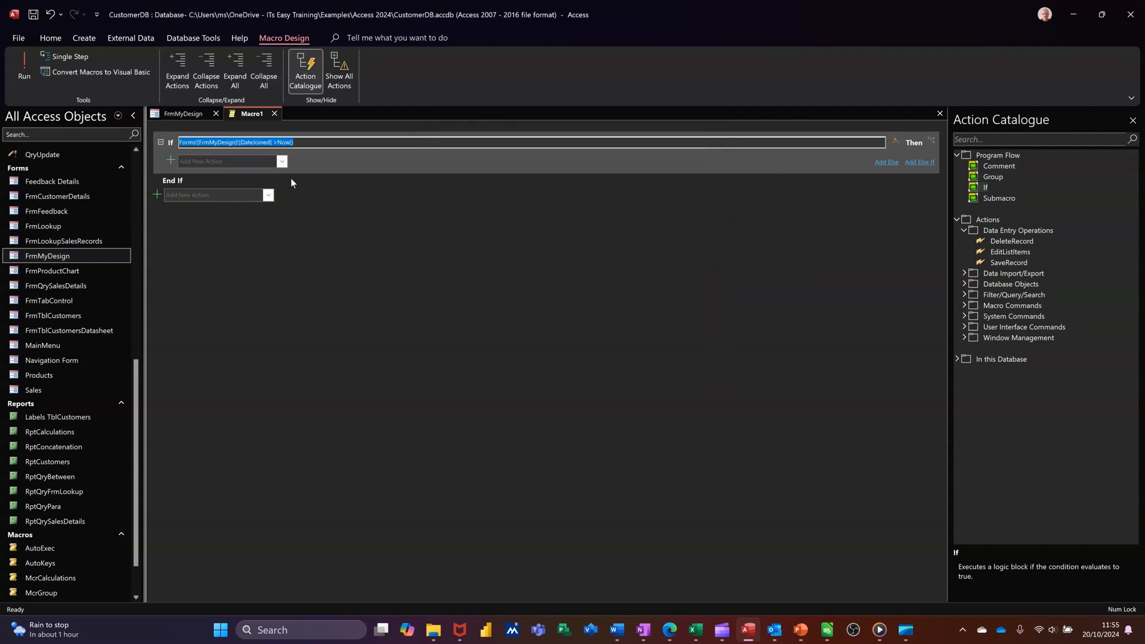
Step: Add a MessageBox action inside the If block with the message "Check date cannot be in the future"
left_click(245, 163)
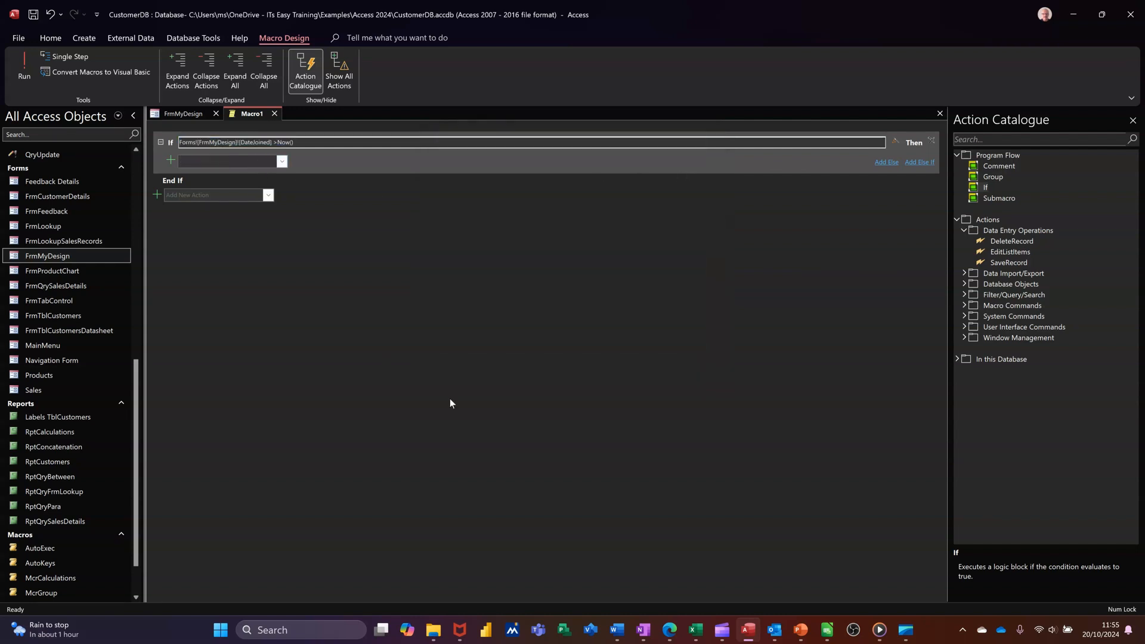
type("MessageBox")
key("Return")
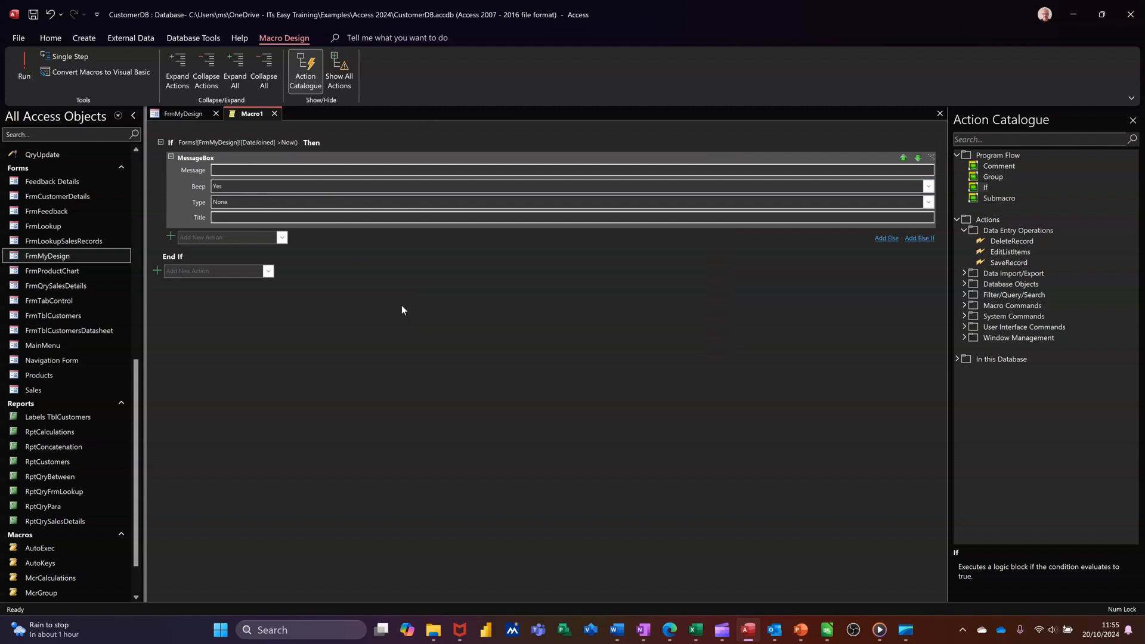
type("Check date cannot be in the future")
Step: Save the macro as McrCheckDate and close it
key("ctrl+s")
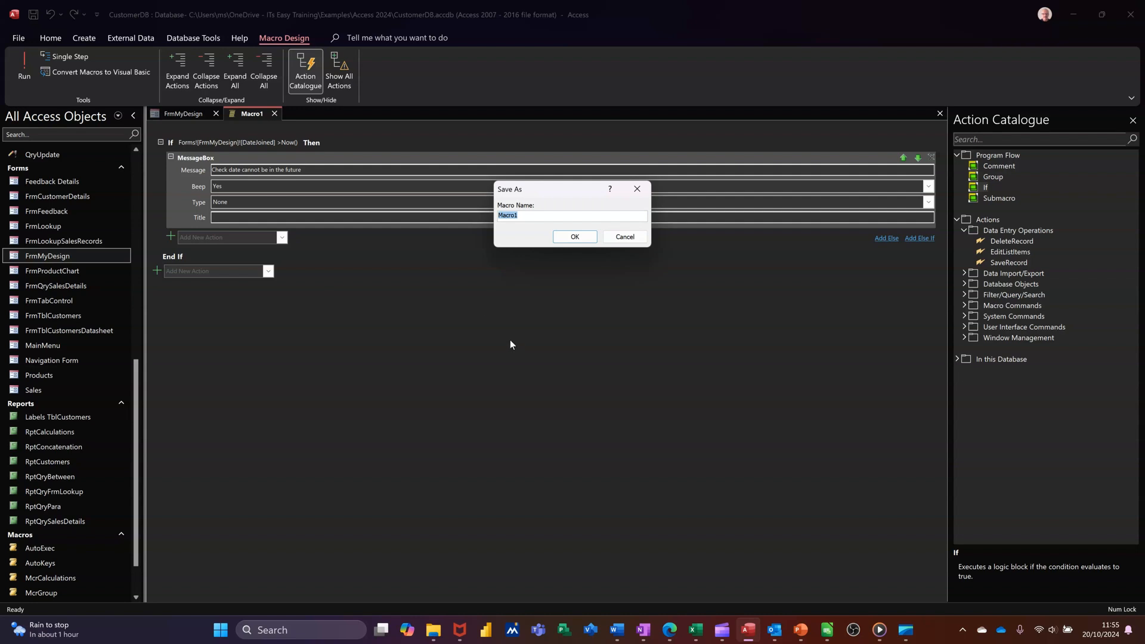
type("McrCheck")
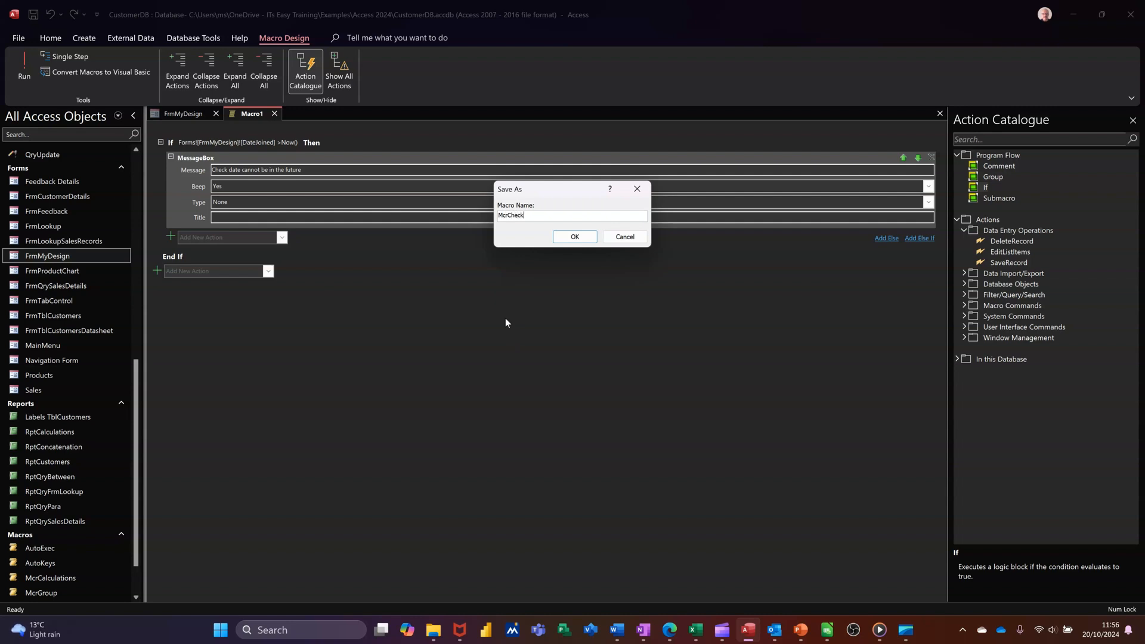
type("Date")
left_click(567, 236)
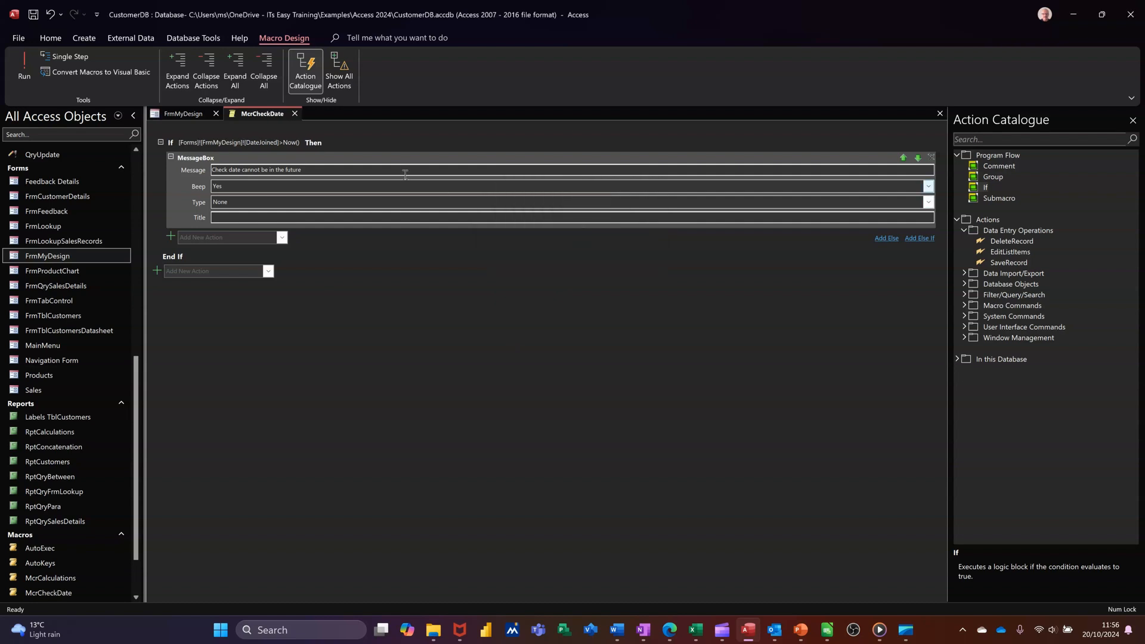
left_click(295, 113)
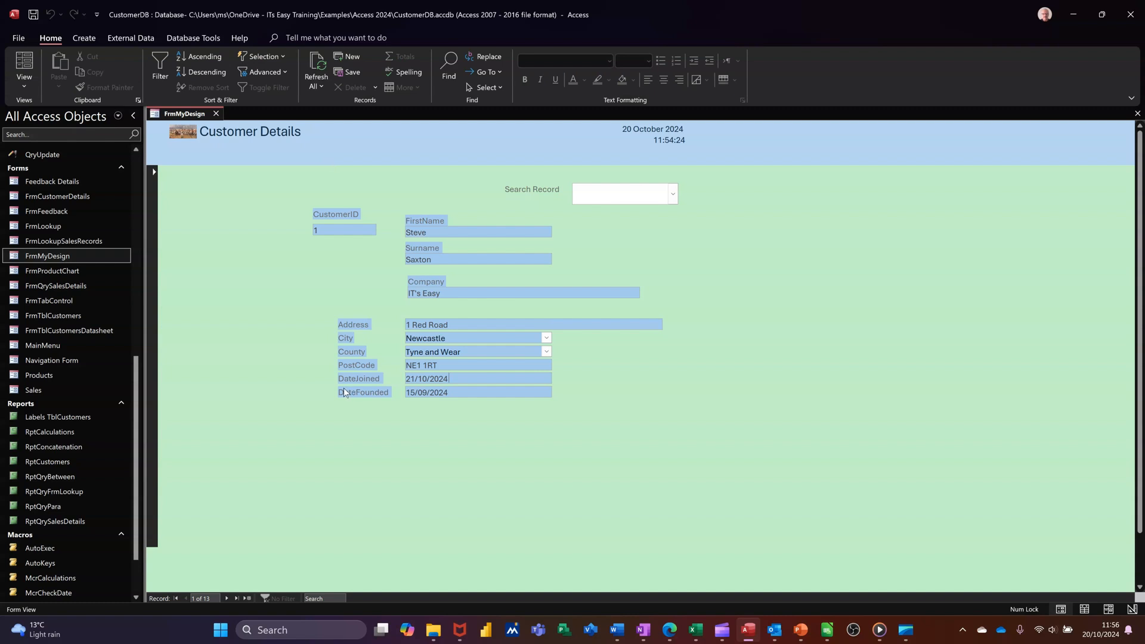
Step: In Design View of FrmMyDesign, assign McrCheckDate to the After Update event of the DateJoined text box
left_click(24, 91)
left_click(60, 185)
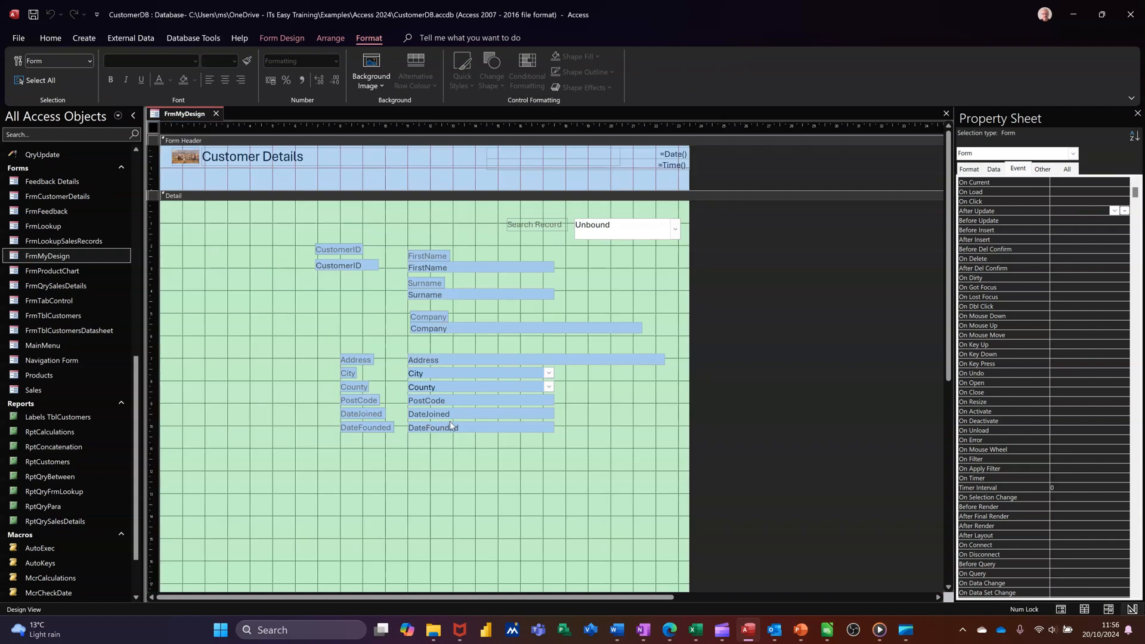
left_click(459, 414)
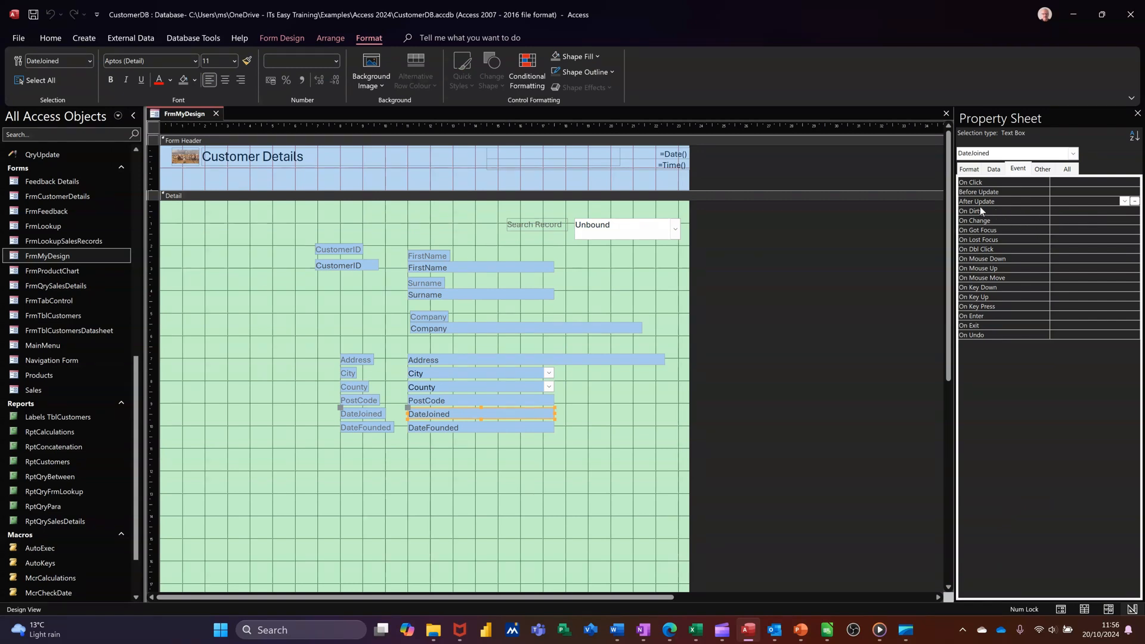
left_click(1124, 202)
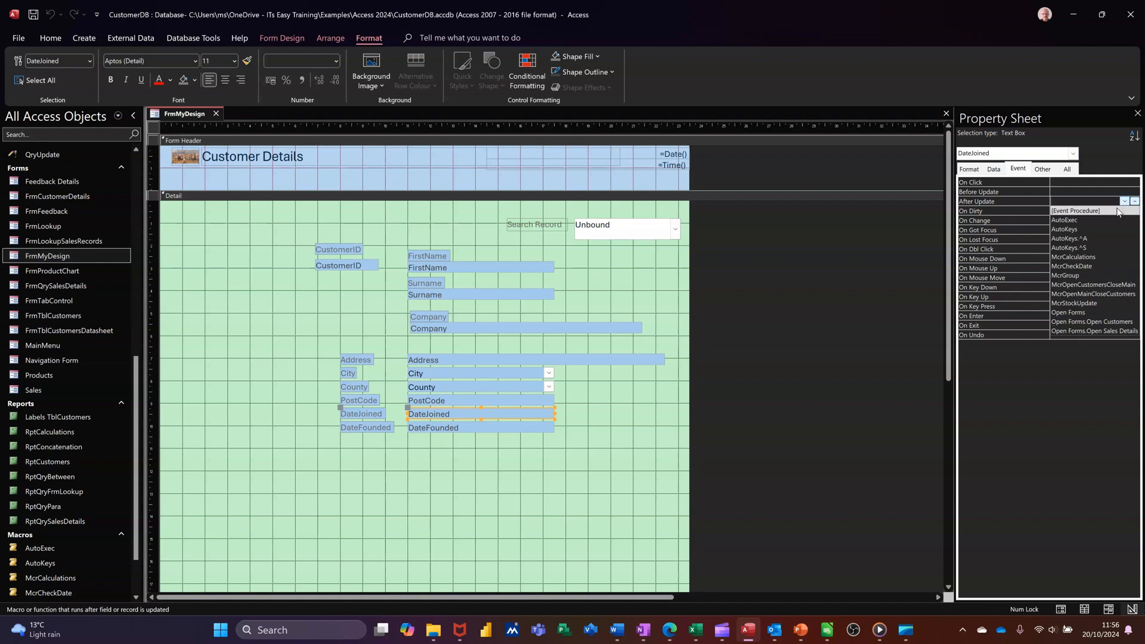
left_click(1102, 270)
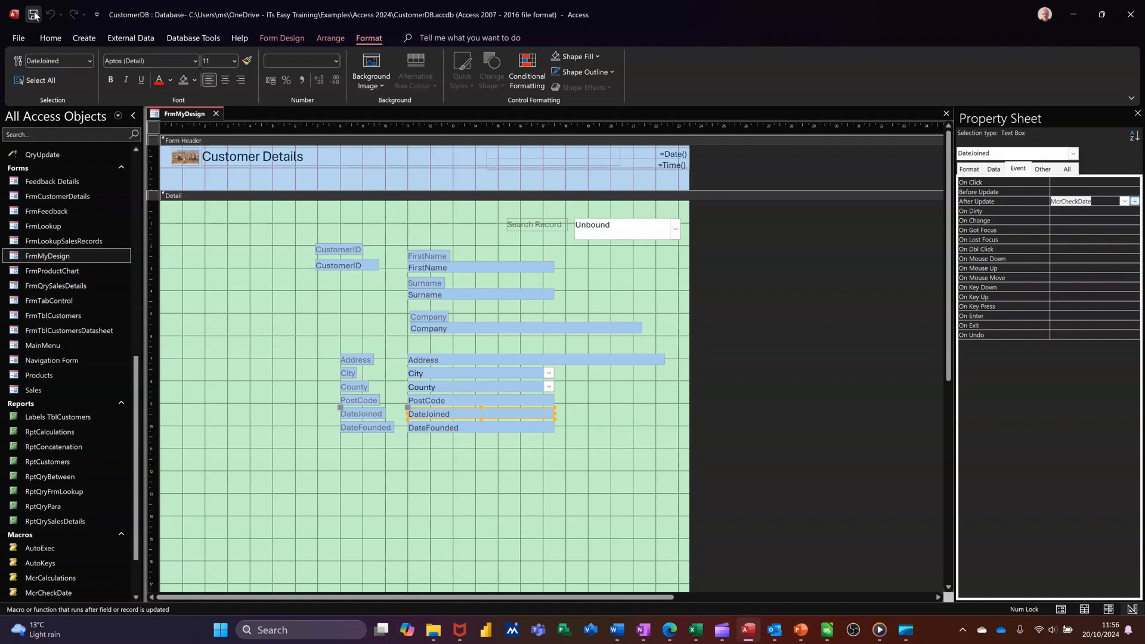
Step: Test the date check in Form View by entering 21/10/2024 as DateJoined, and dismiss the message box
left_click(261, 37)
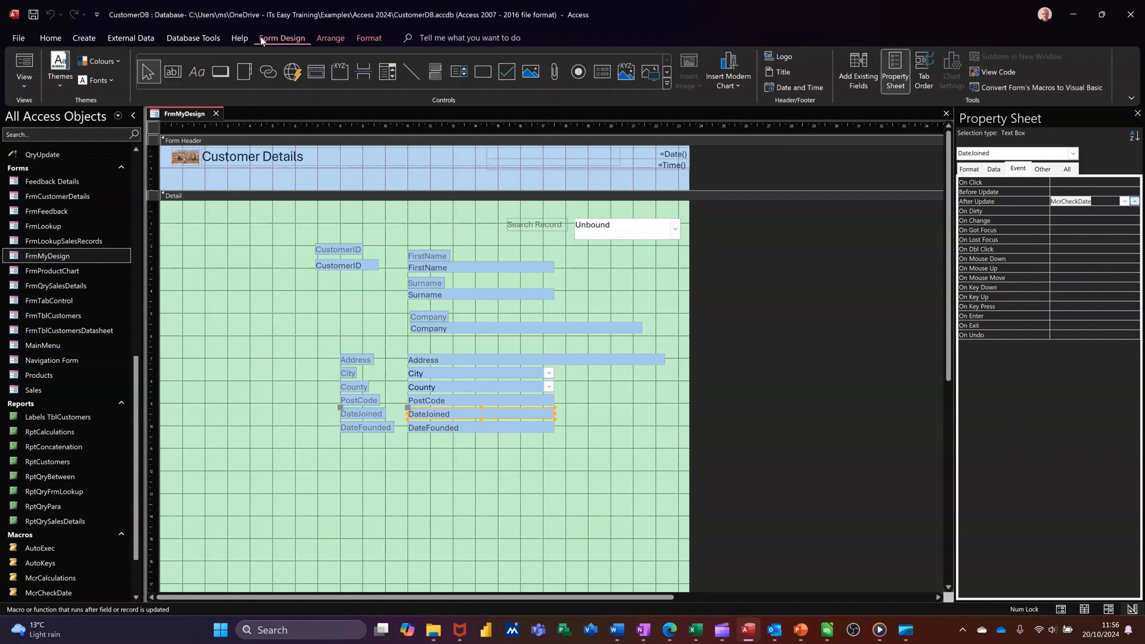
left_click(24, 62)
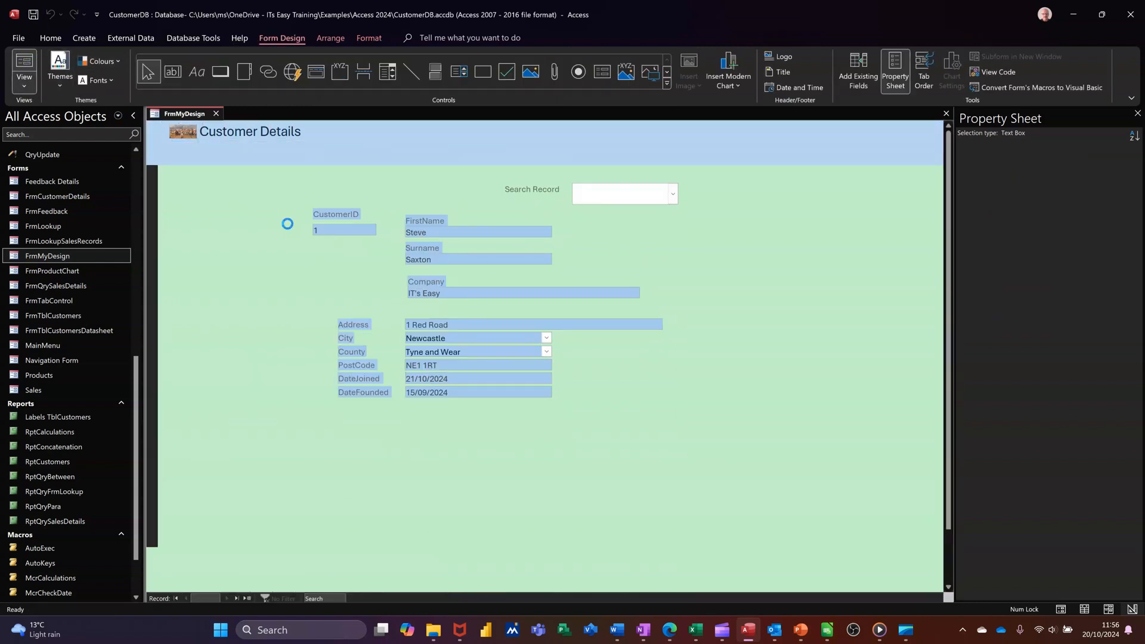
left_click_drag(462, 377, 383, 365)
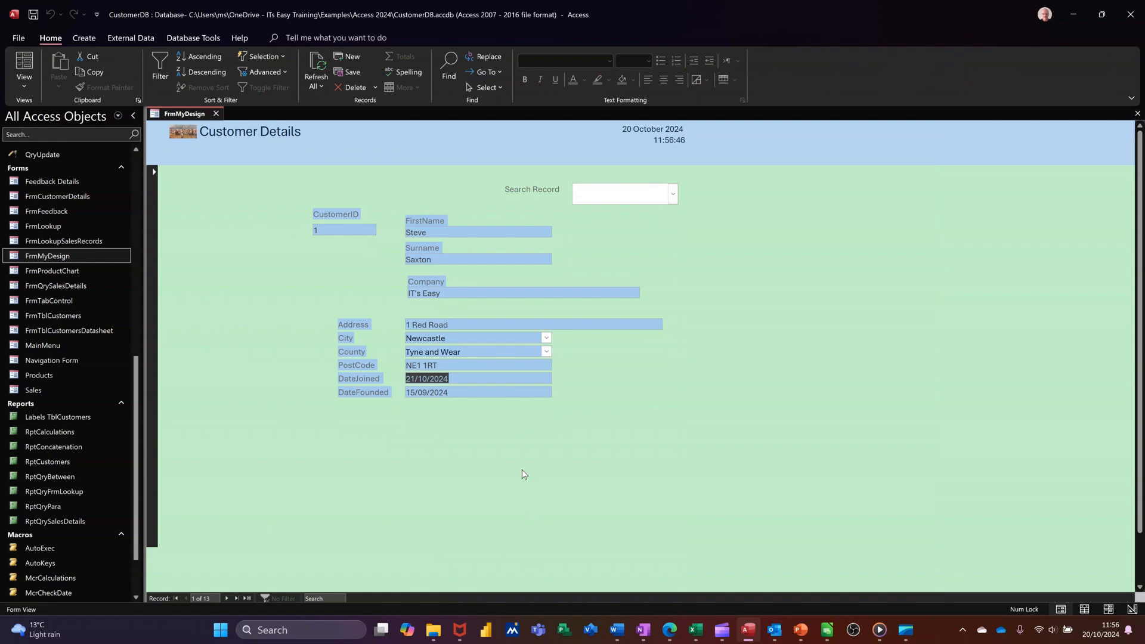
type("21/10/2024")
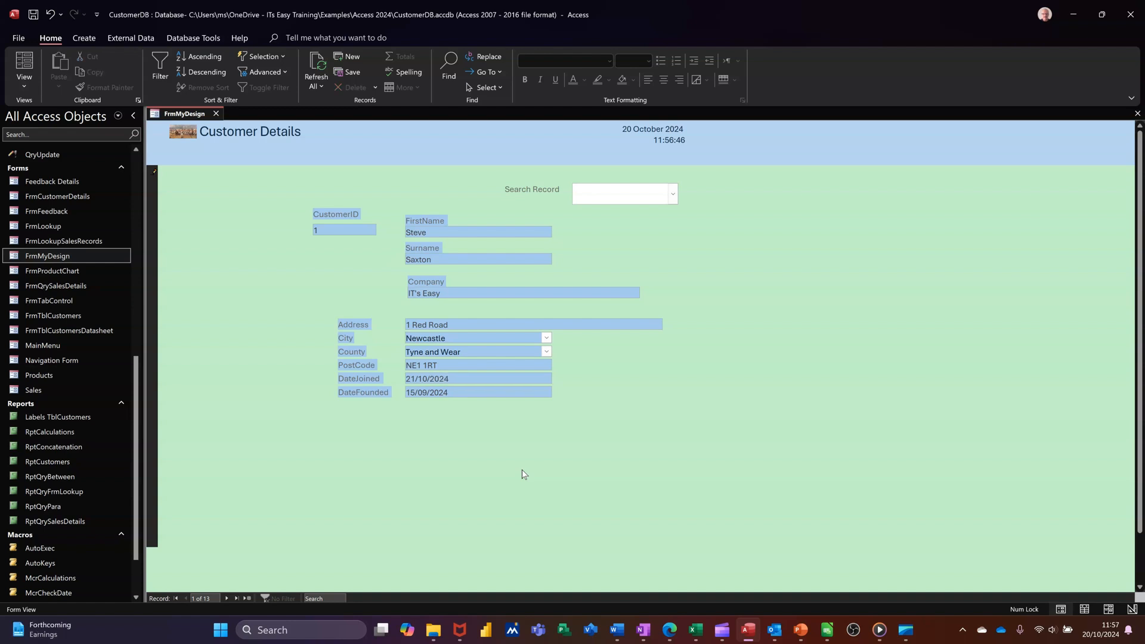
key("Tab")
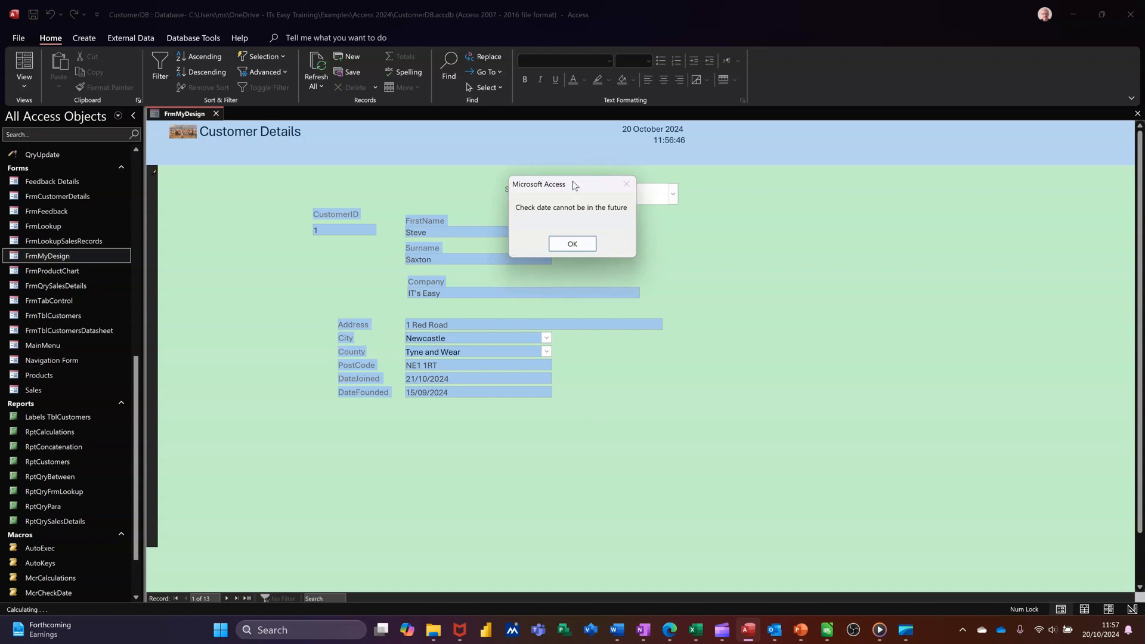
left_click(571, 245)
Step: Change DateJoined to 10/10/2024 and move on to the DateFounded field
left_click(468, 378)
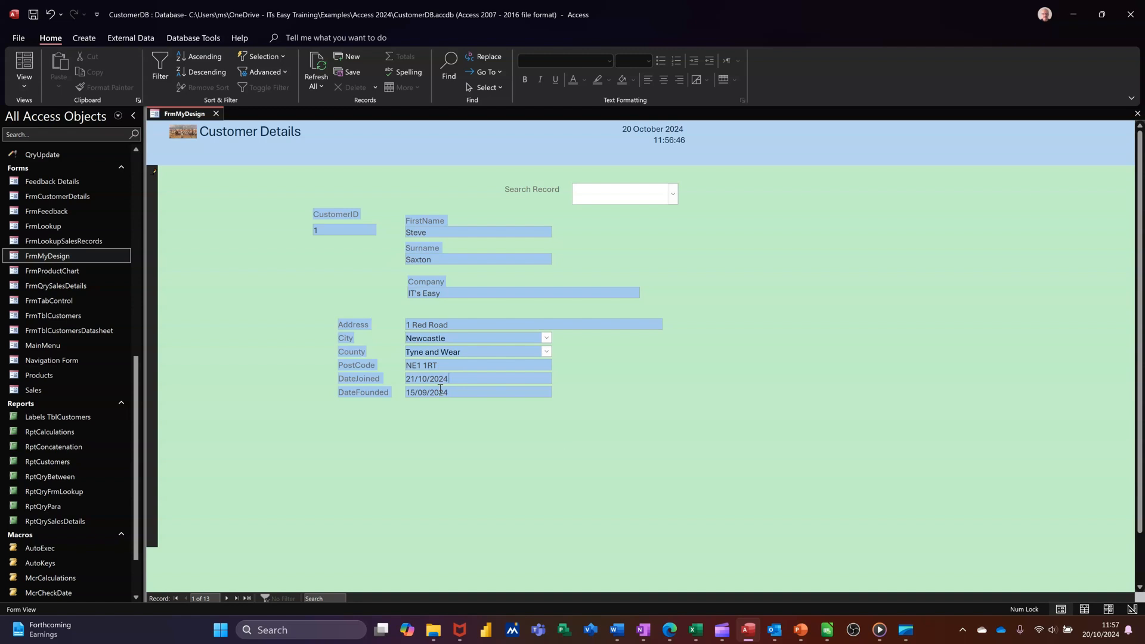
left_click_drag(411, 379, 415, 385)
key("BackSpace")
type("10")
key("Tab")
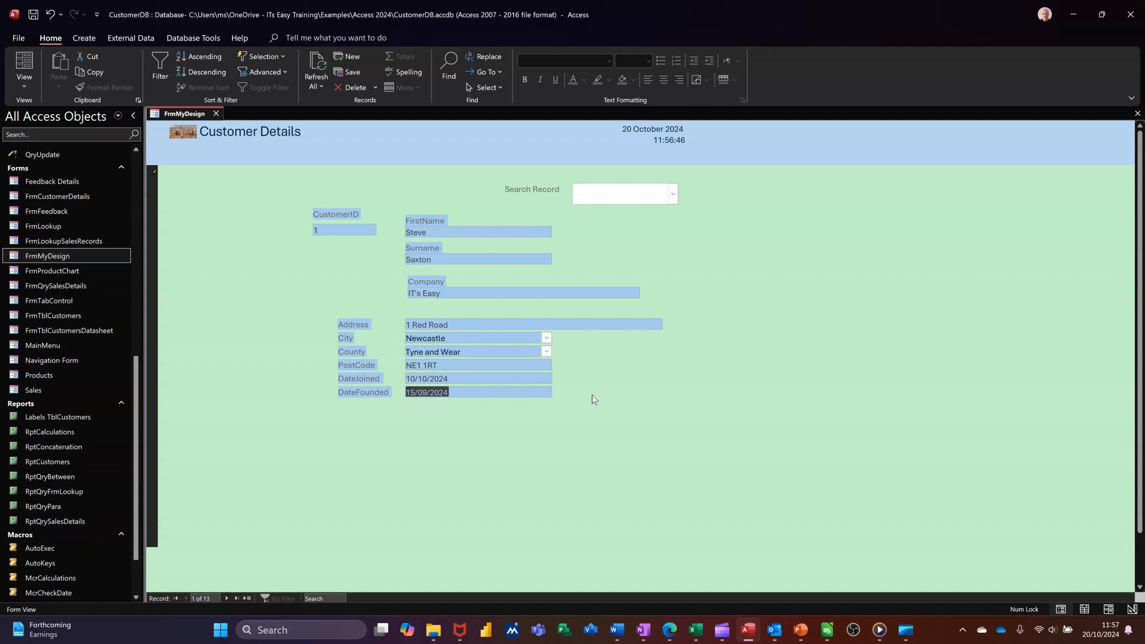